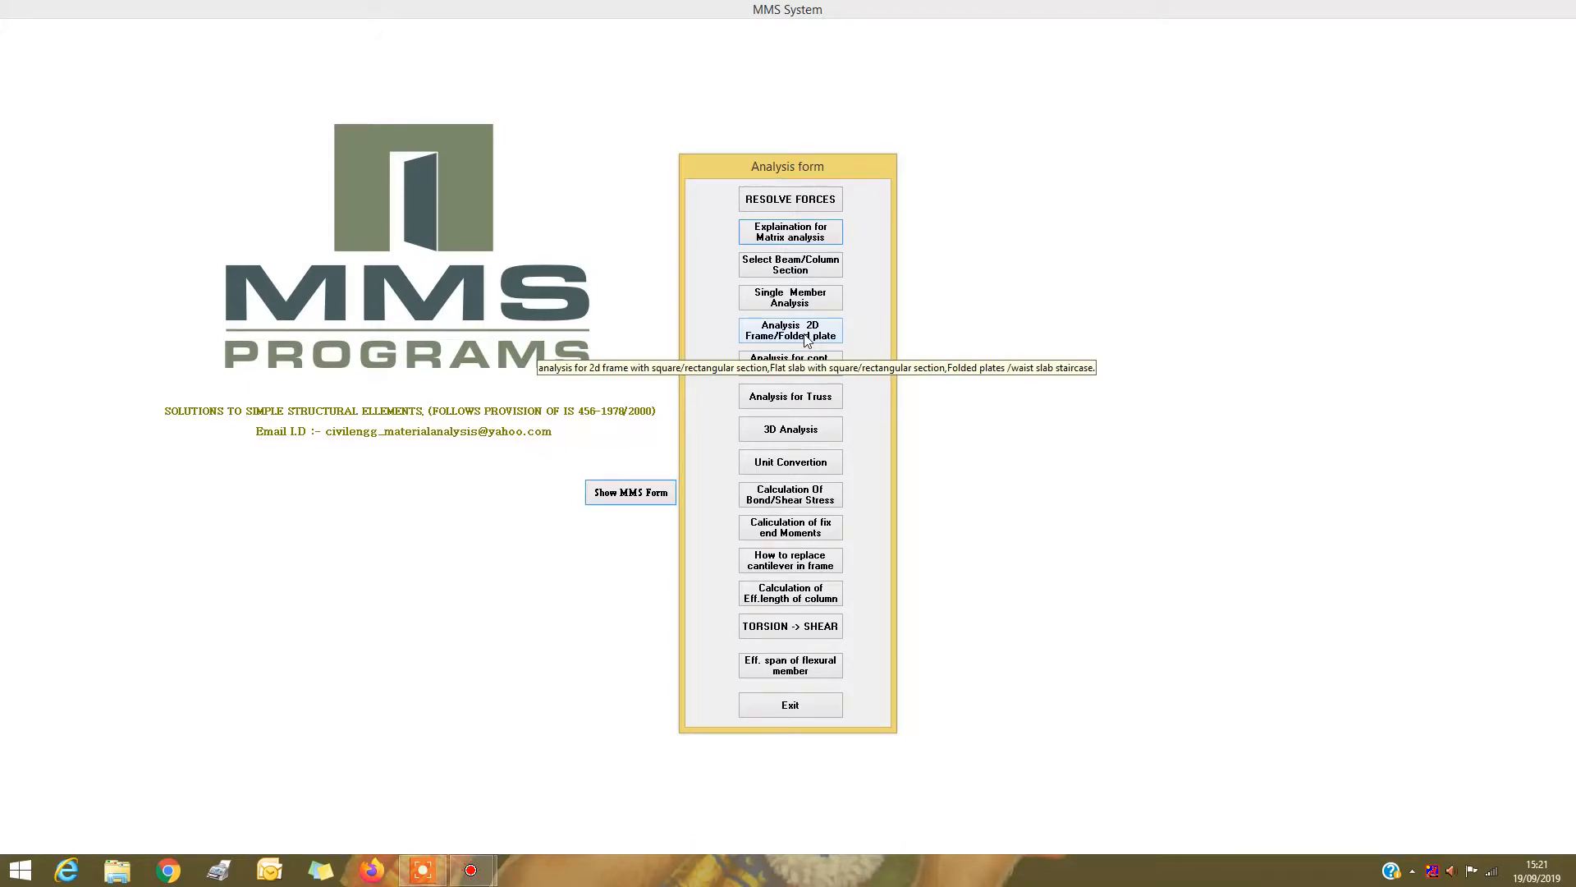
Open the 2D frame analysis and draw the first horizontal member from X 0, Y 0 to X 6.
click(807, 338)
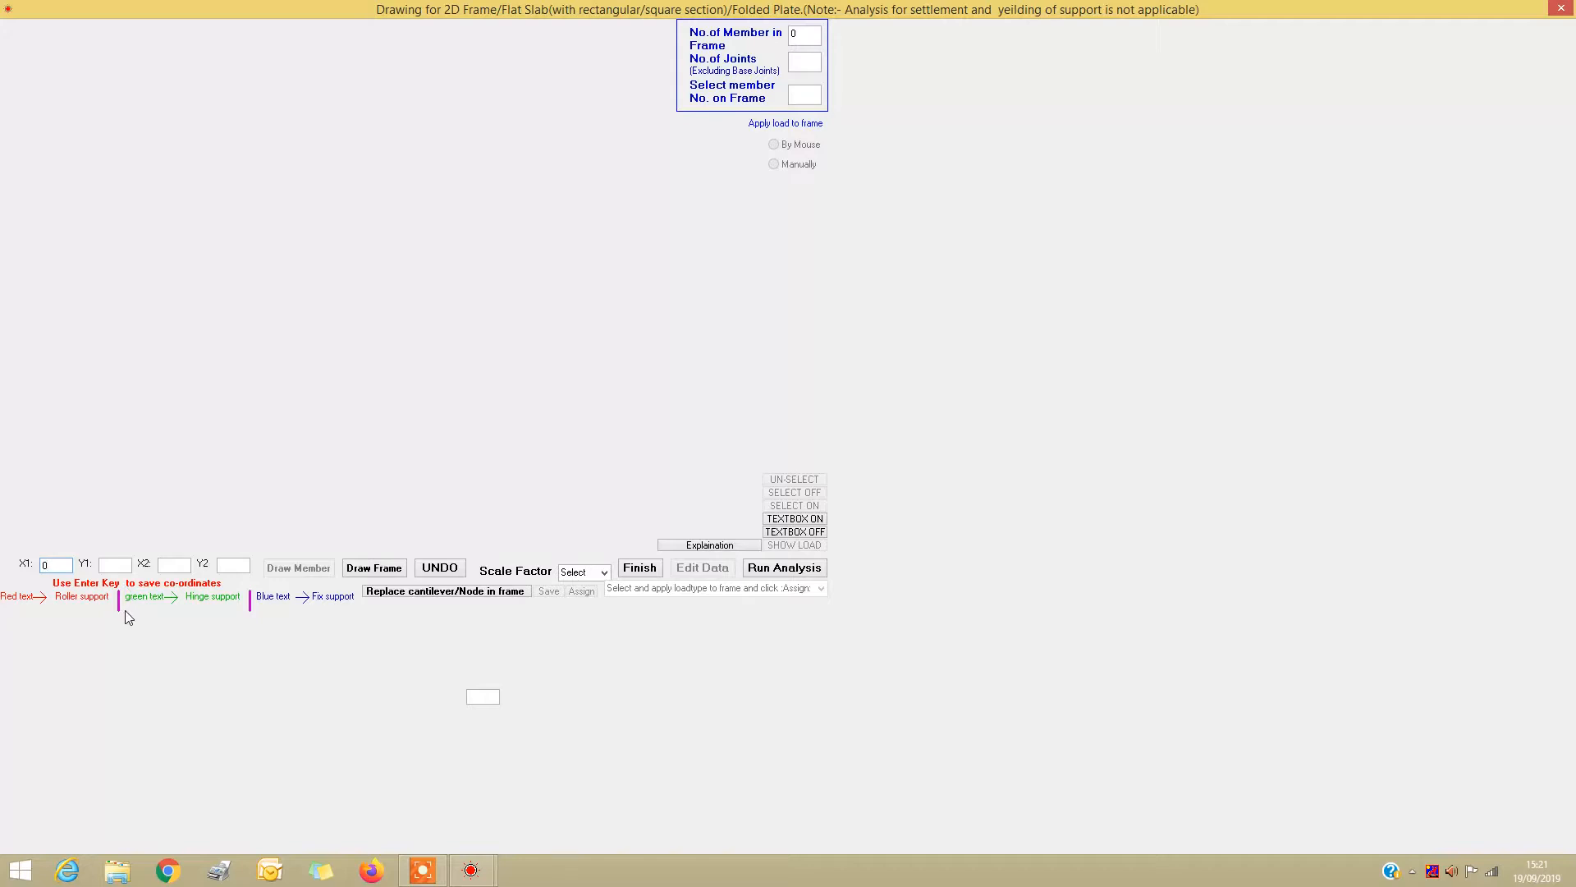
key(Return)
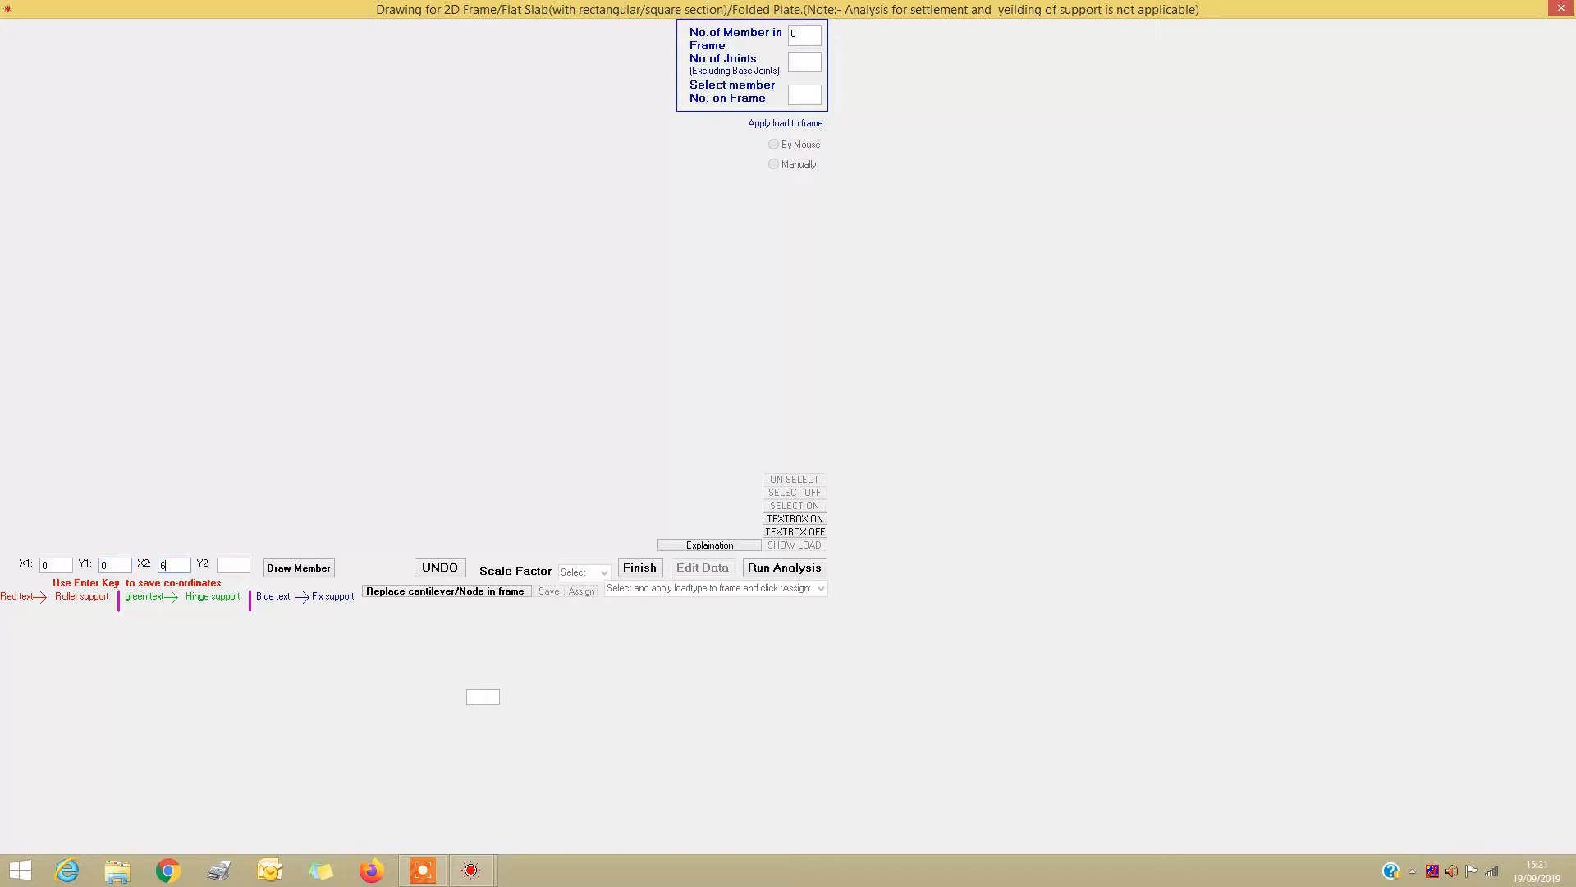
key(Return)
key(Return)
click(313, 576)
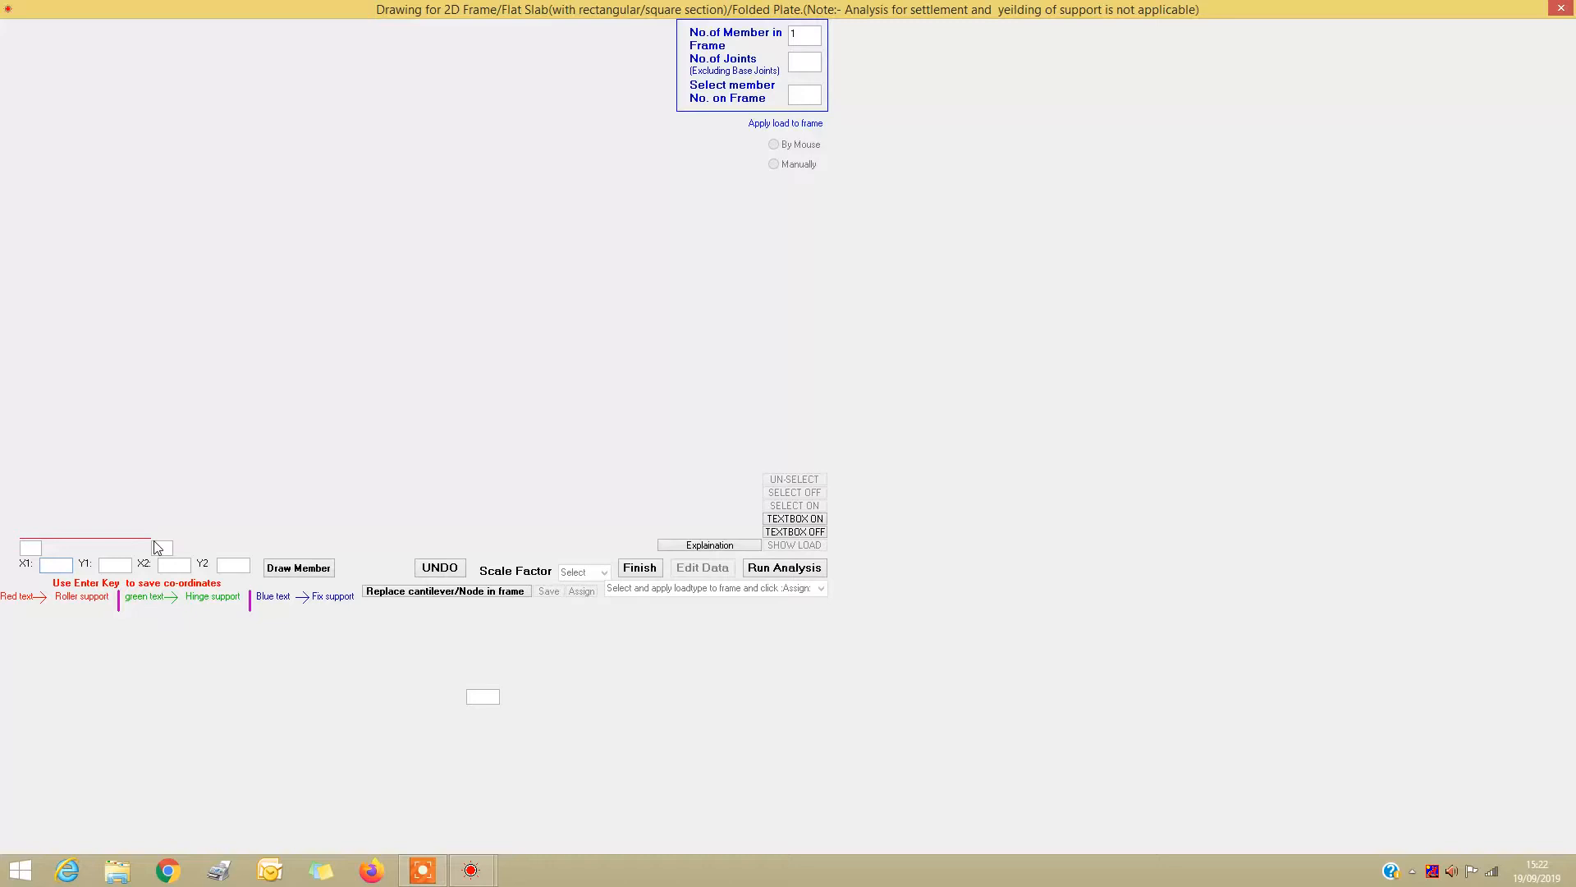
Draw the second horizontal member from X 6 to X 12, continuing the first span.
text(6)
key(Return)
text(12)
key(Return)
key(Return)
click(293, 572)
Draw the third horizontal member starting at X 12, with the same length as the second span.
text(12)
key(Return)
click(300, 571)
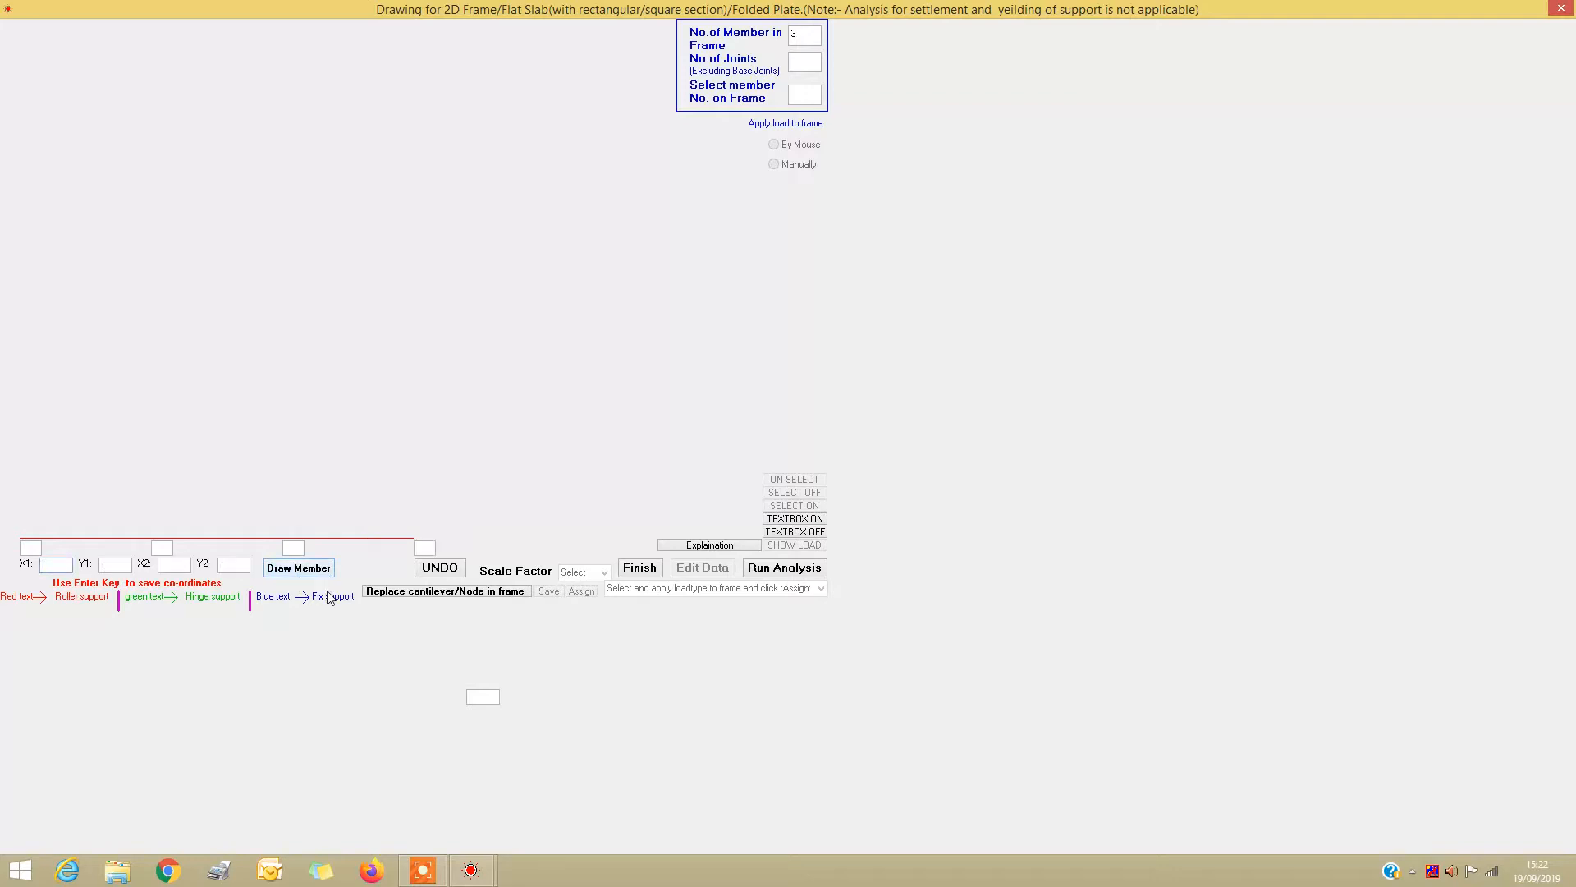
click(640, 569)
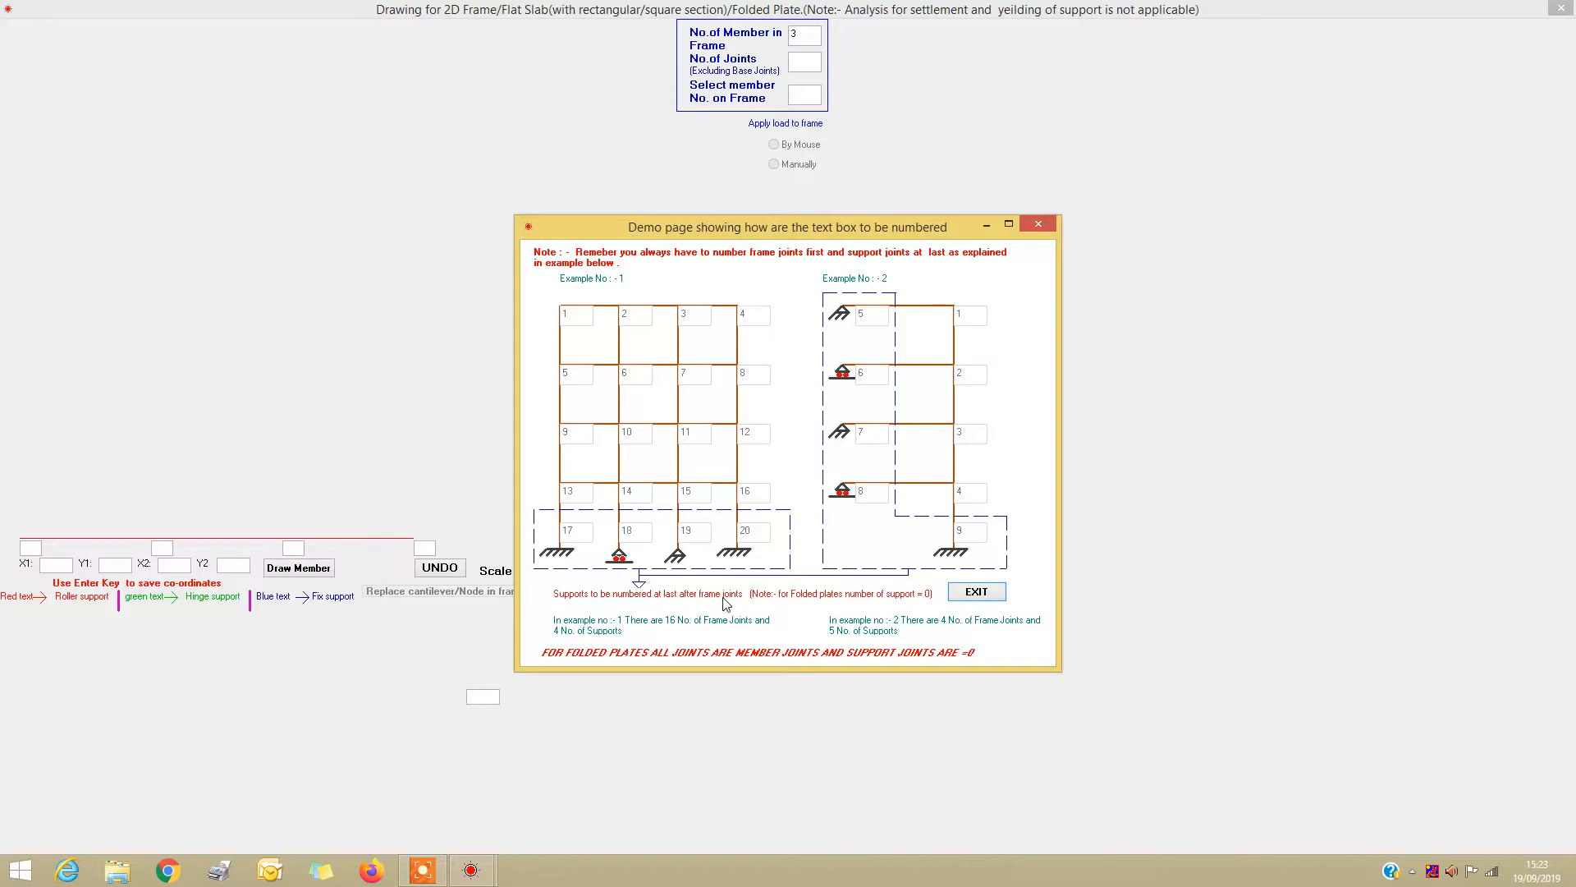
click(965, 588)
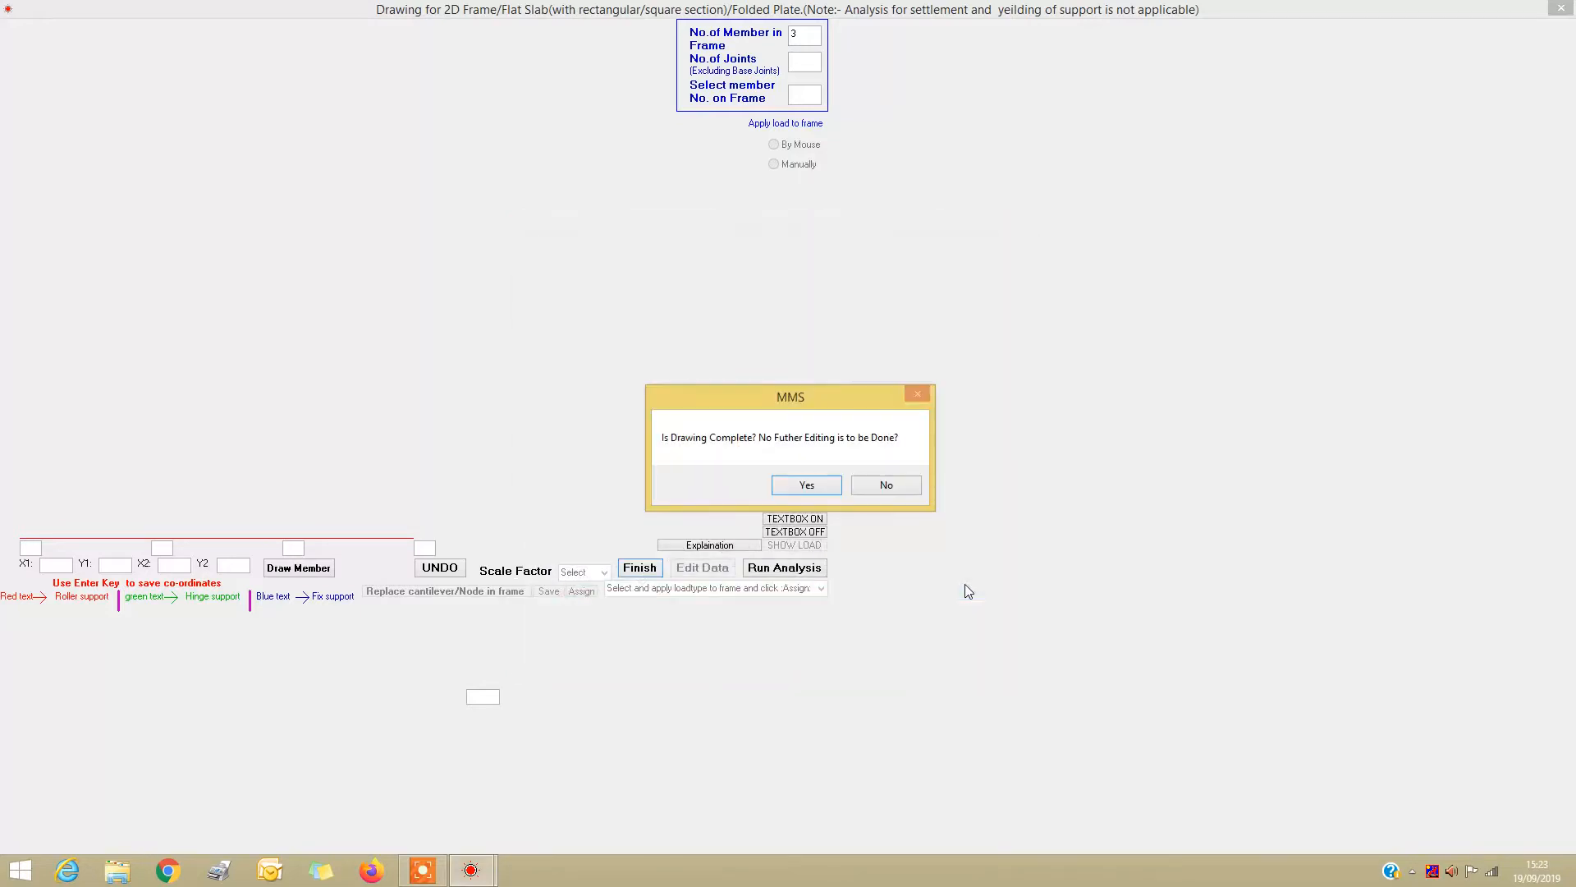
click(885, 486)
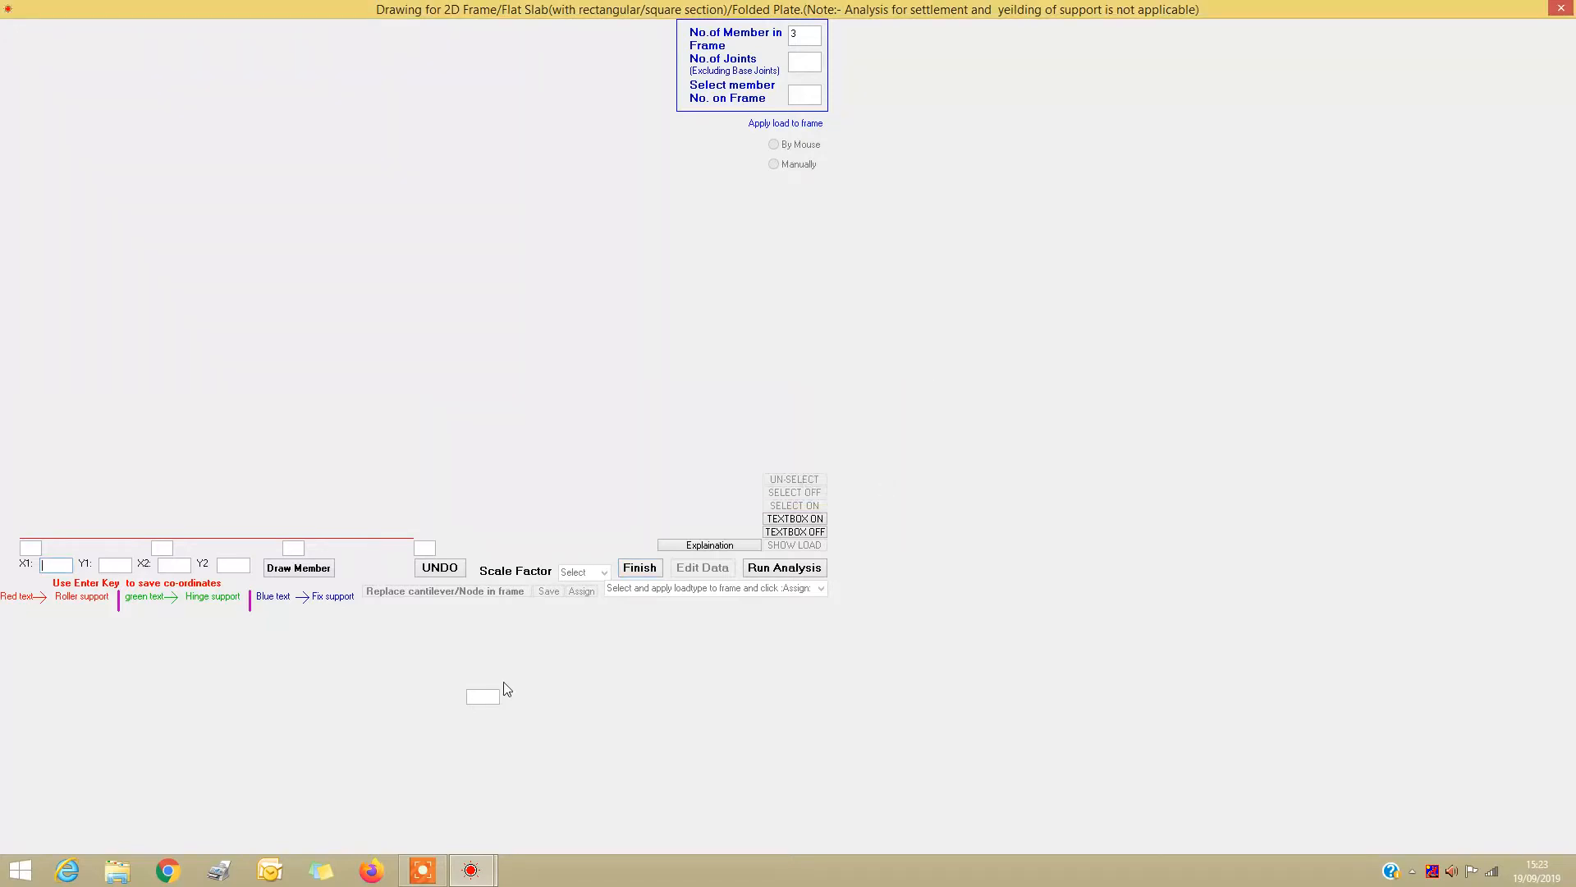
Number the four joints of the beam 1, 2, 3 and 4 in order from the origin.
click(32, 549)
text(1)
click(161, 548)
text(2)
click(293, 549)
text(3)
click(427, 549)
text(4)
Finish the drawing with its joints numbered, and define 0 frame joints and 4 supports.
click(642, 568)
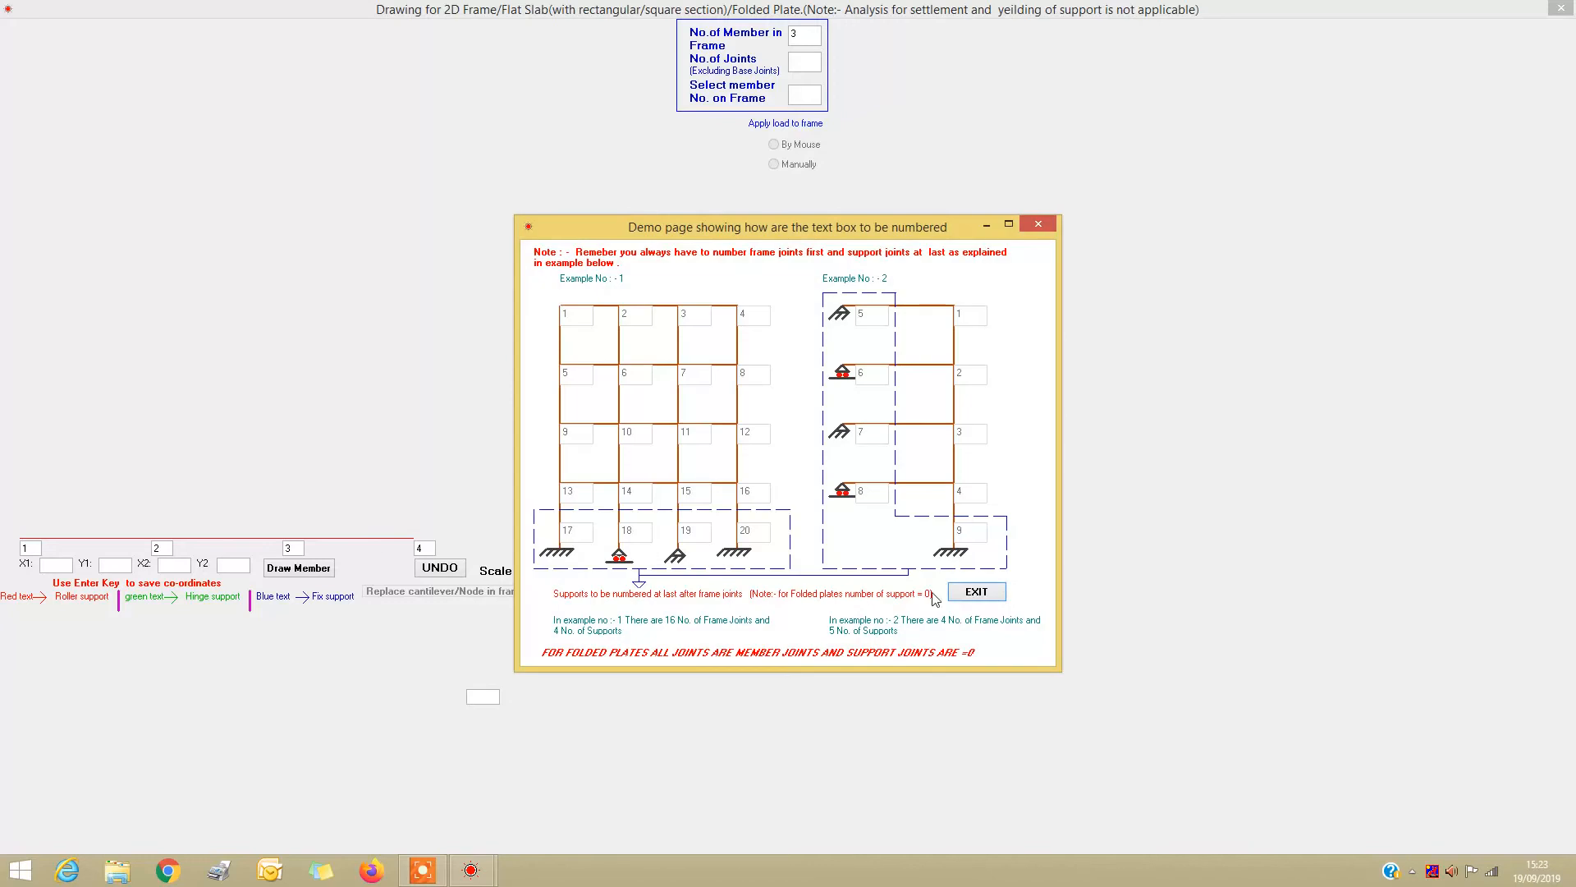
click(964, 593)
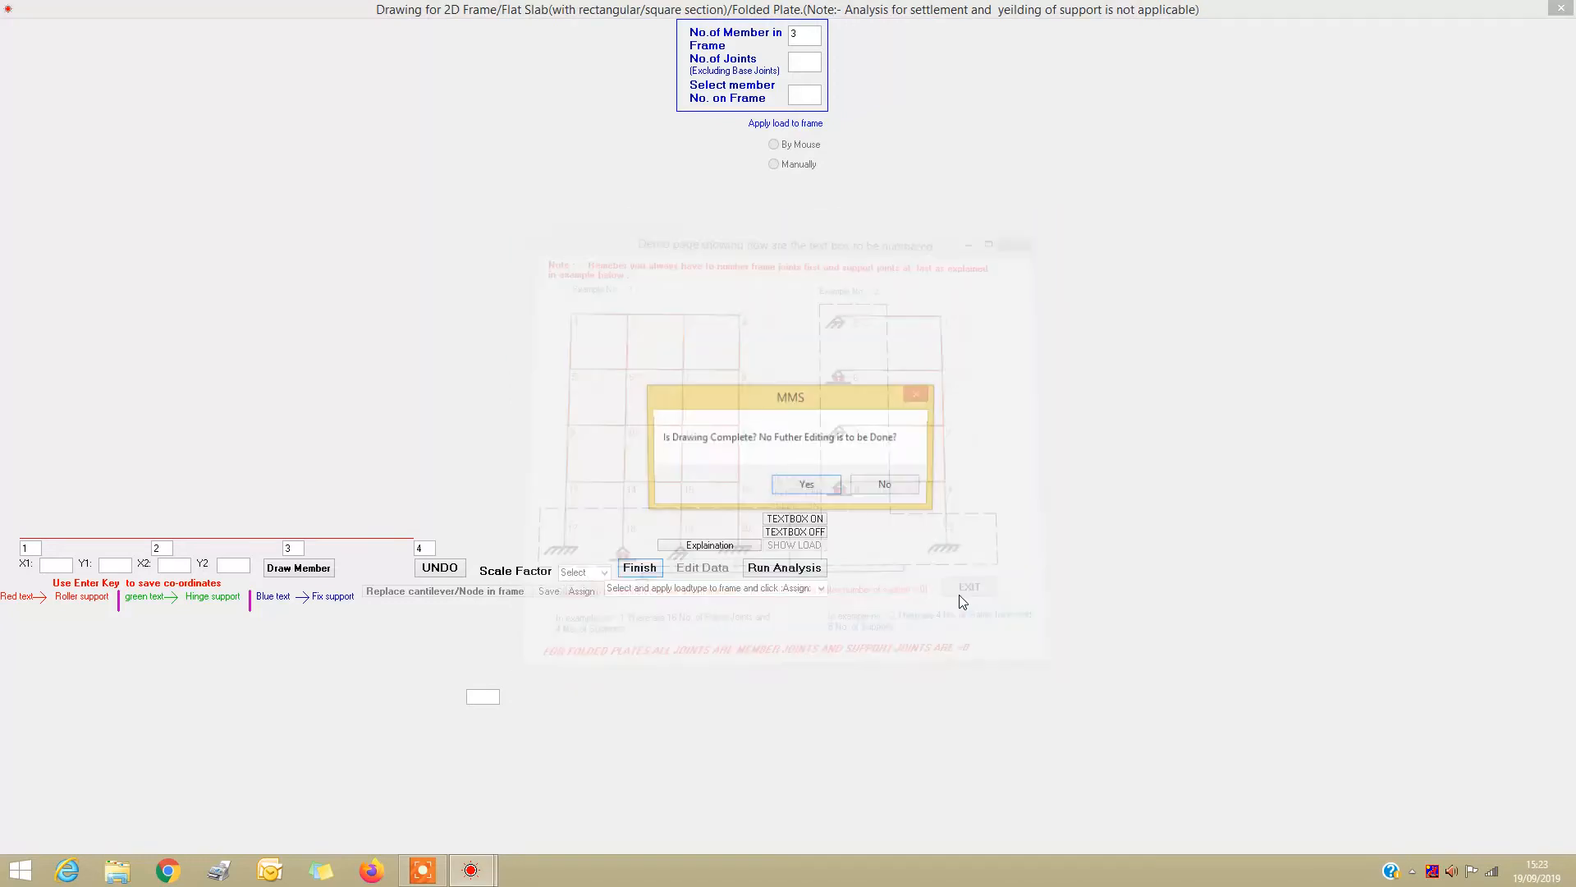
click(807, 486)
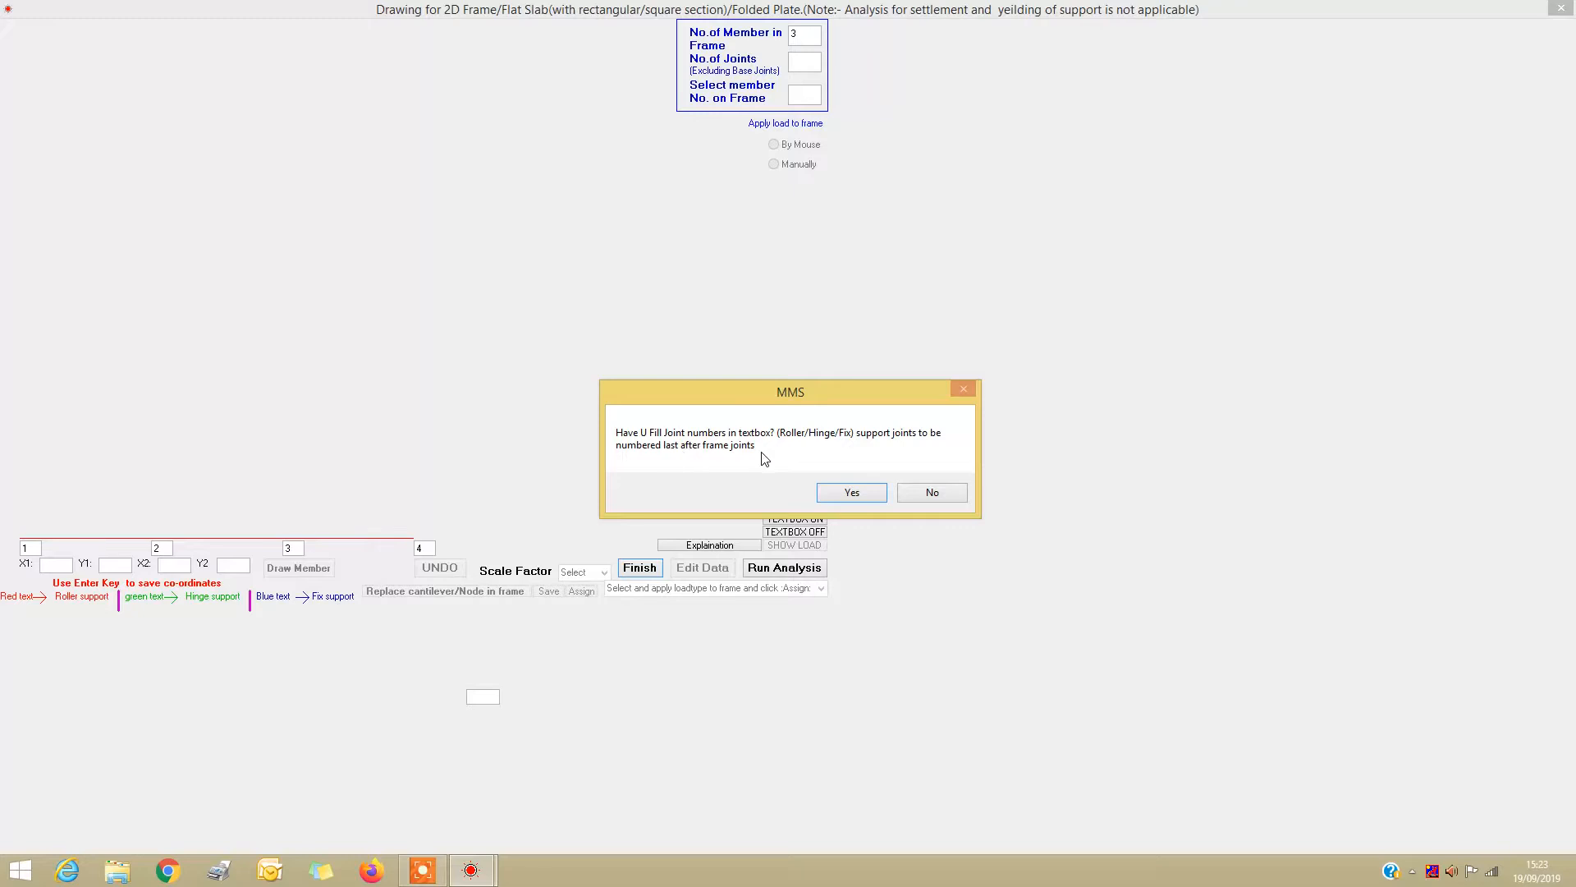
click(850, 495)
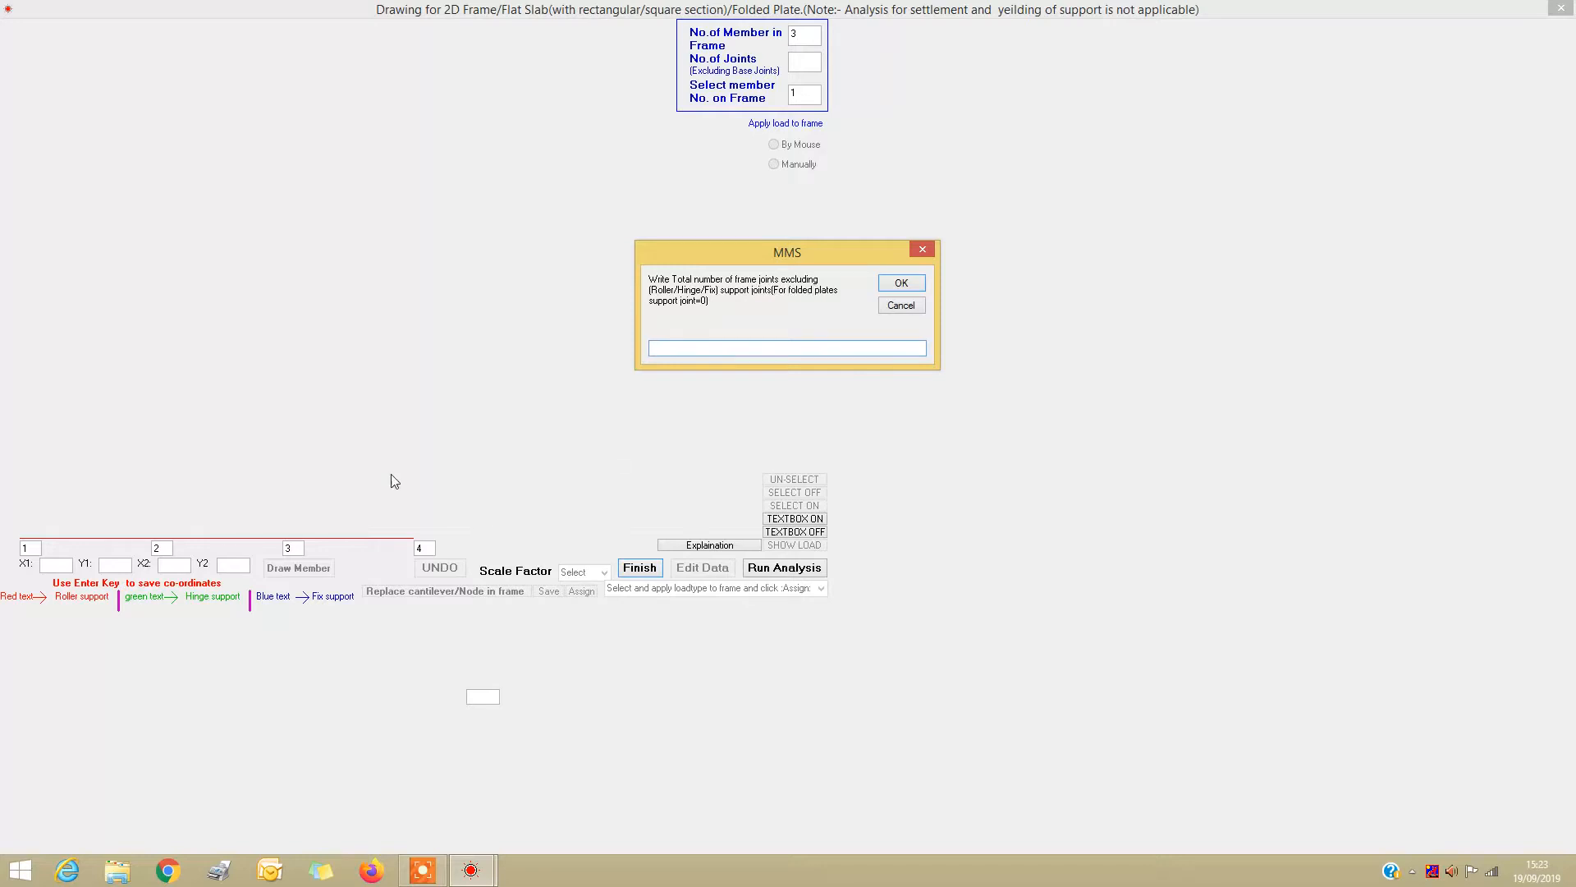
text(0)
key(Return)
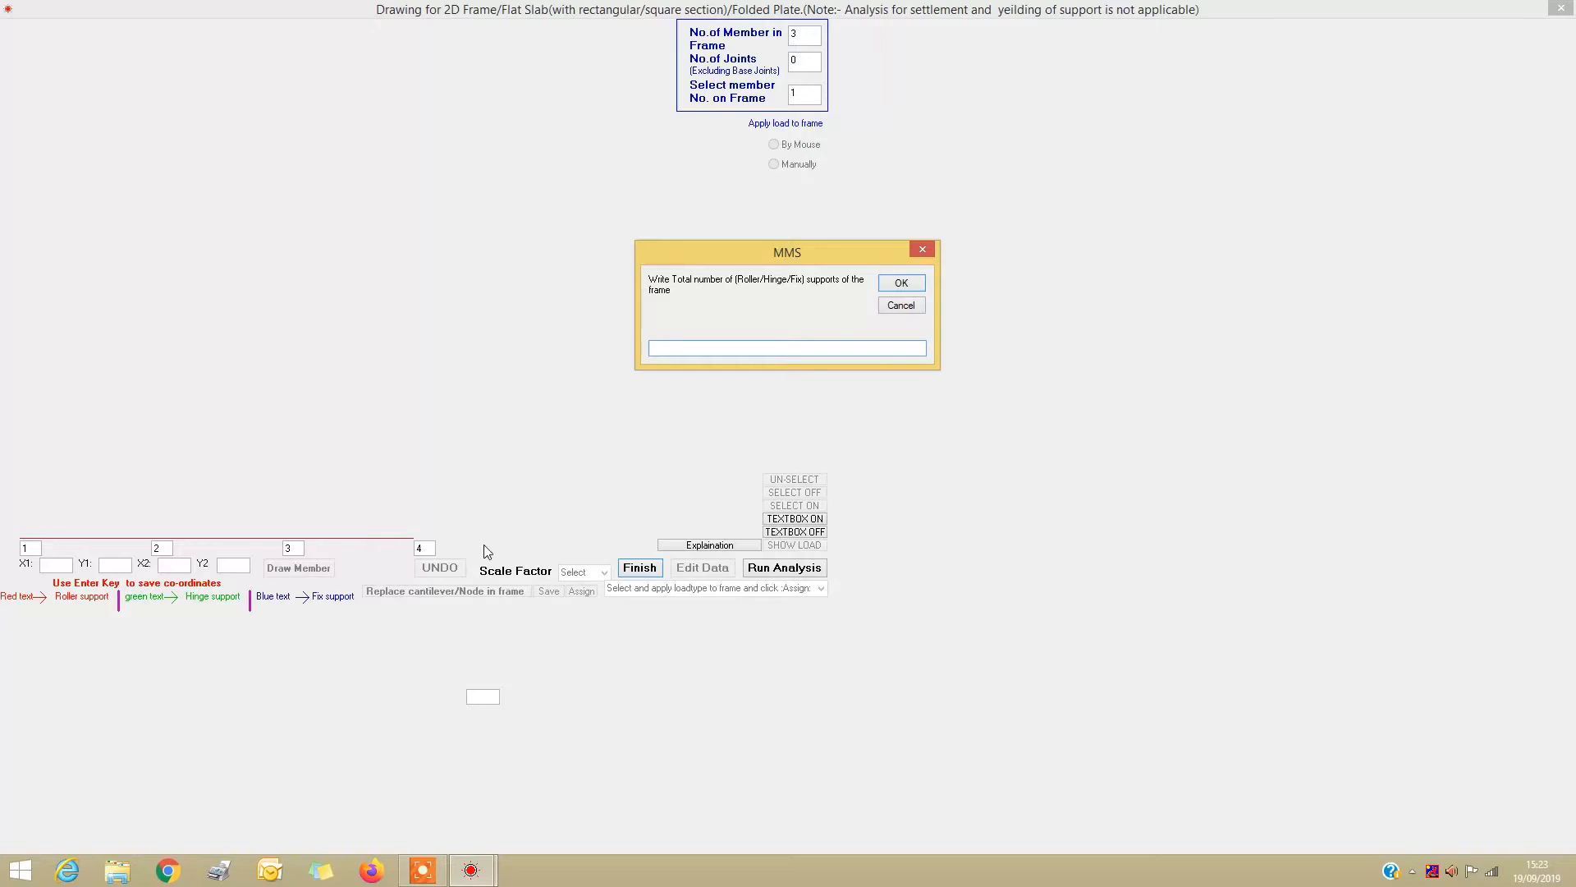
text(4)
key(Return)
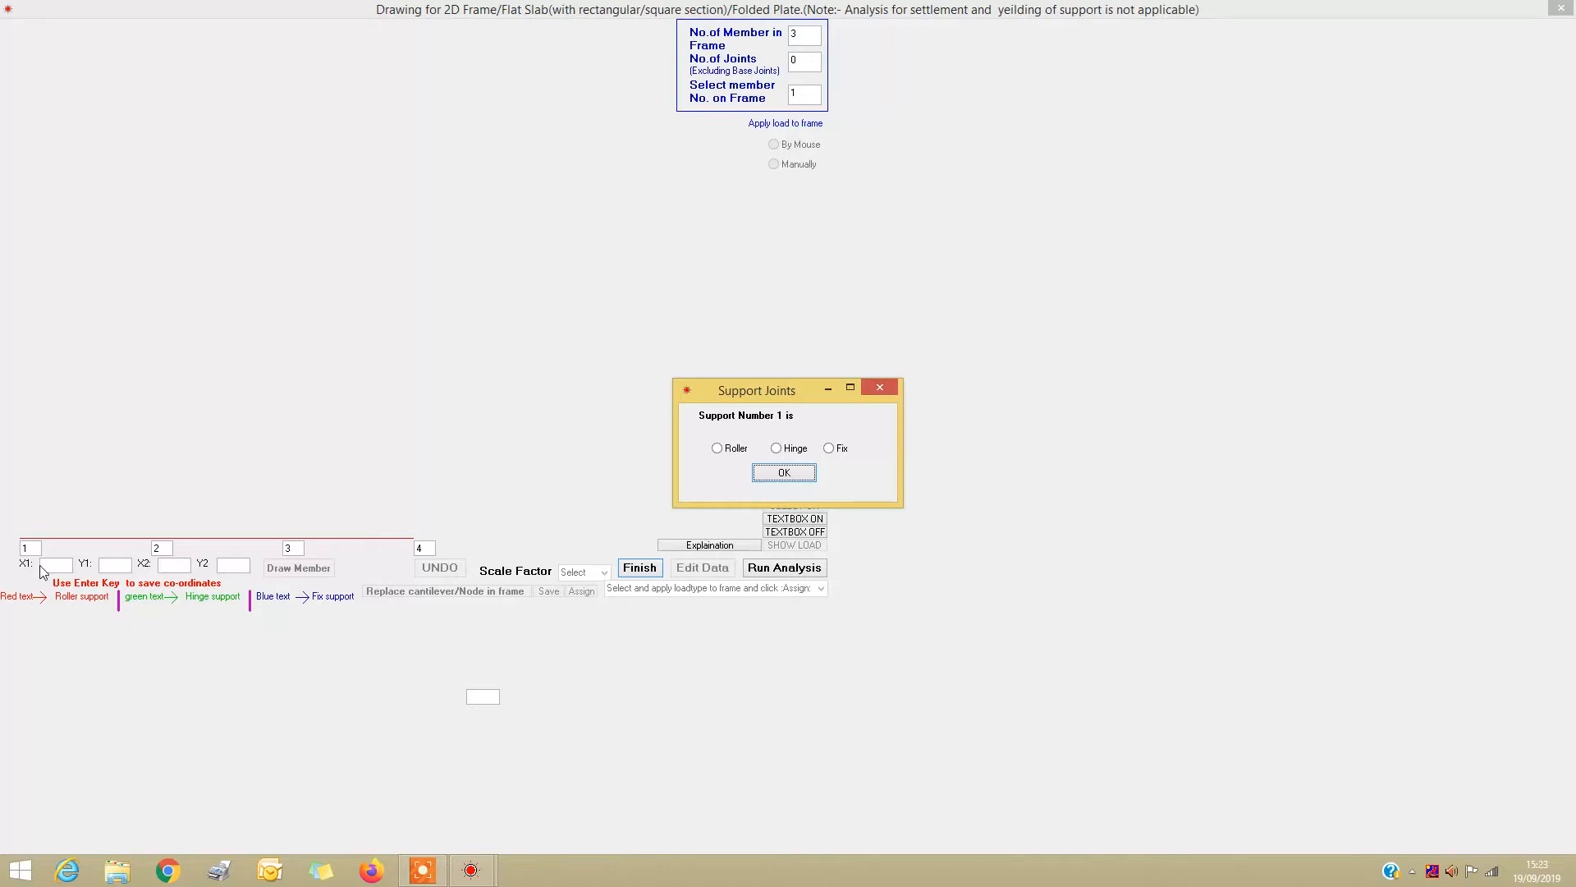
Define all four supports of the beam as Hinge.
click(776, 448)
click(785, 474)
click(776, 449)
click(784, 474)
click(776, 448)
click(785, 474)
click(777, 451)
click(787, 474)
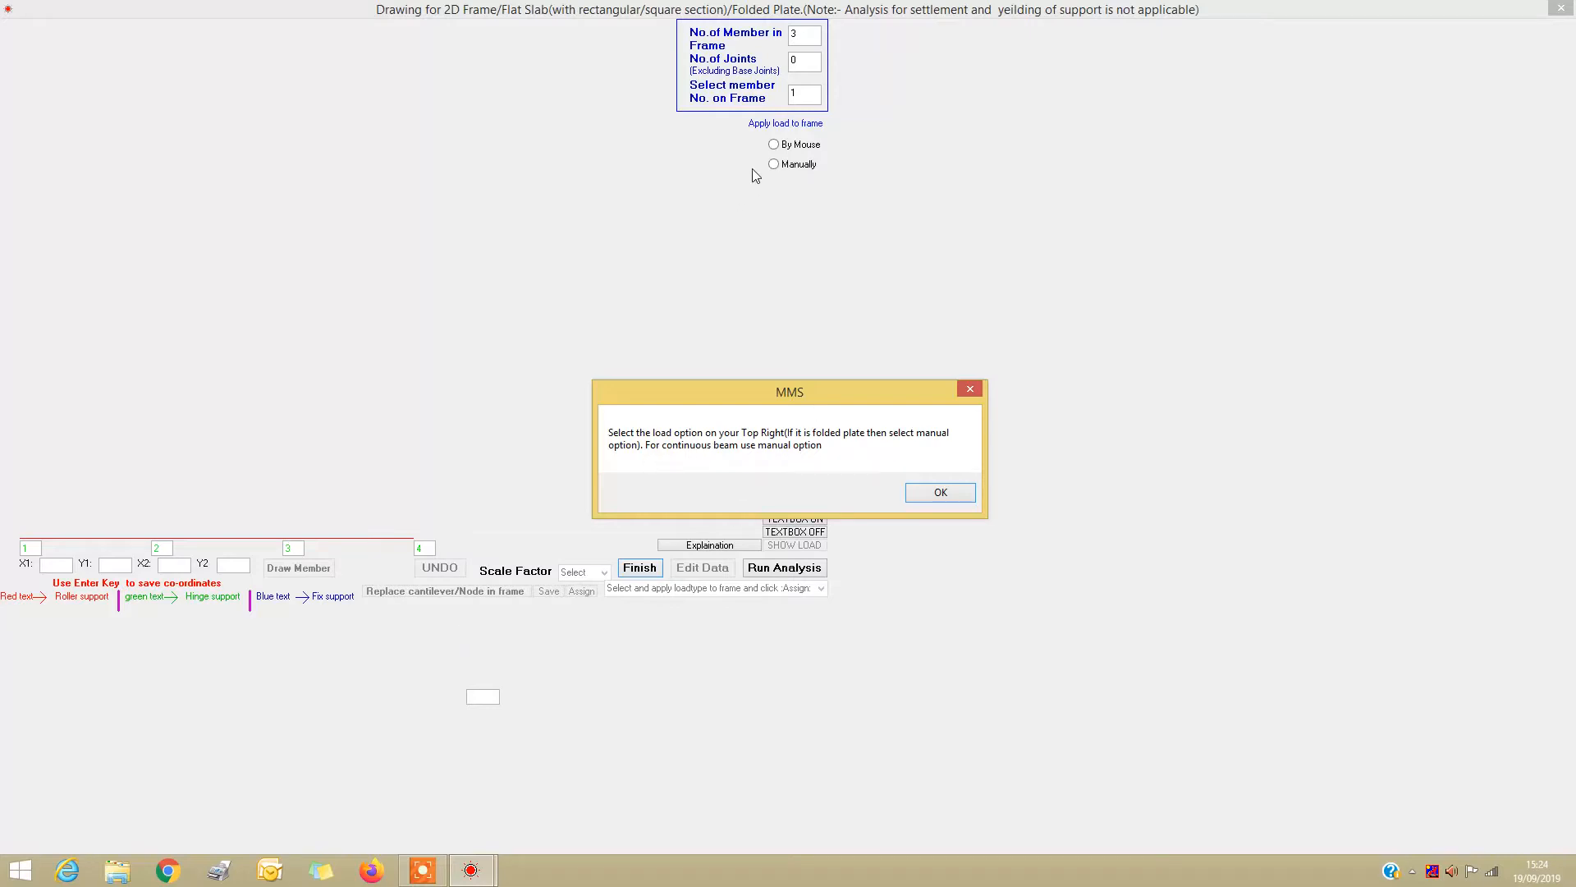
Choose the Manually option for applying loads to the frame and continue to member selection.
click(938, 493)
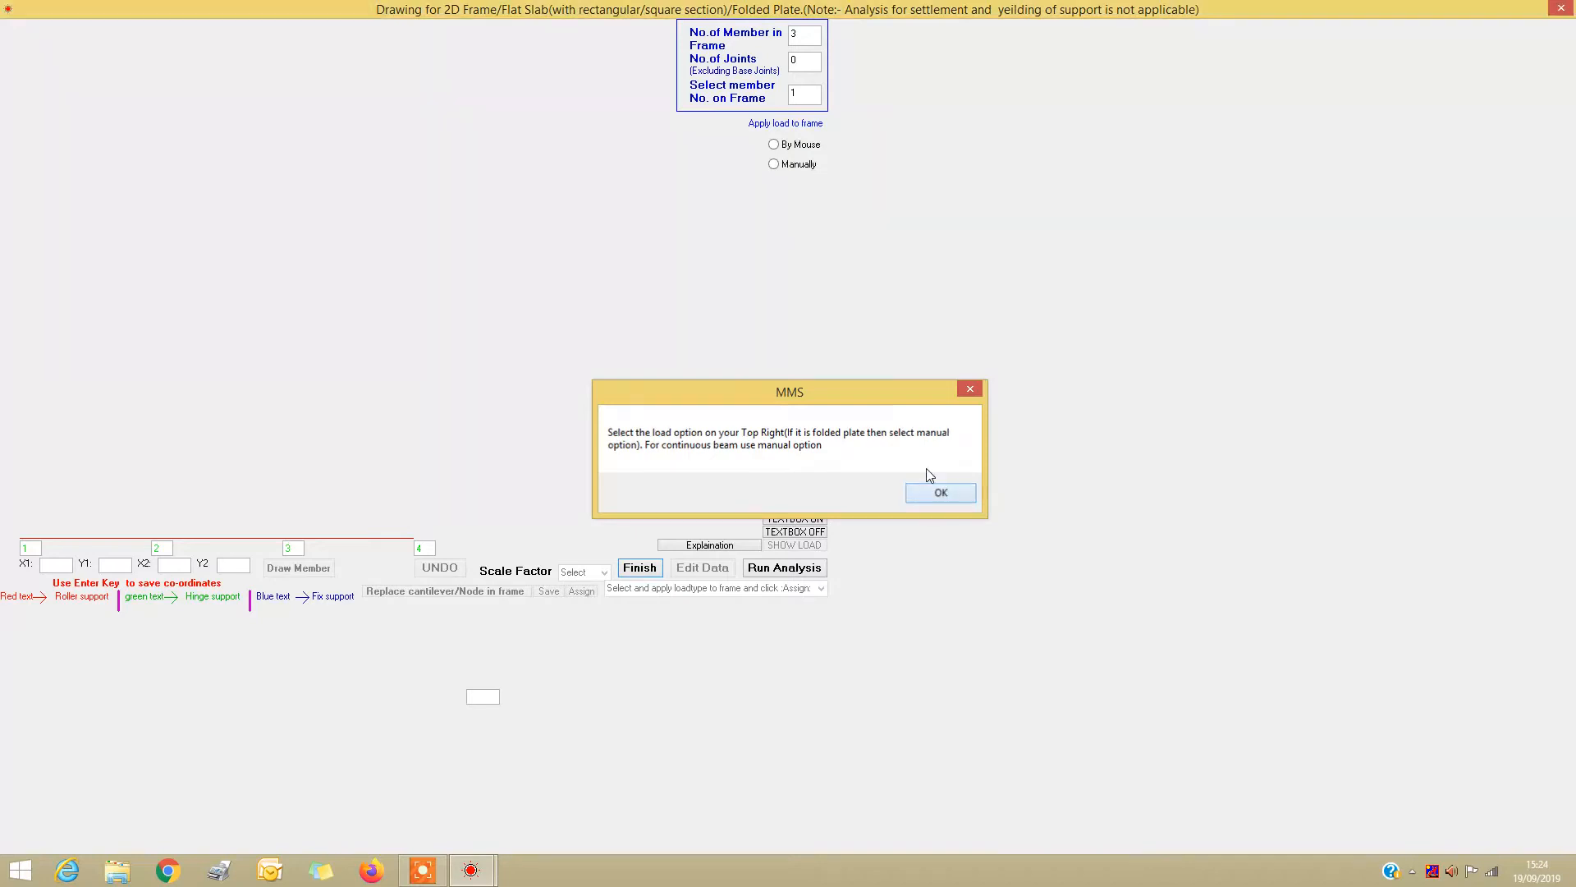
click(777, 167)
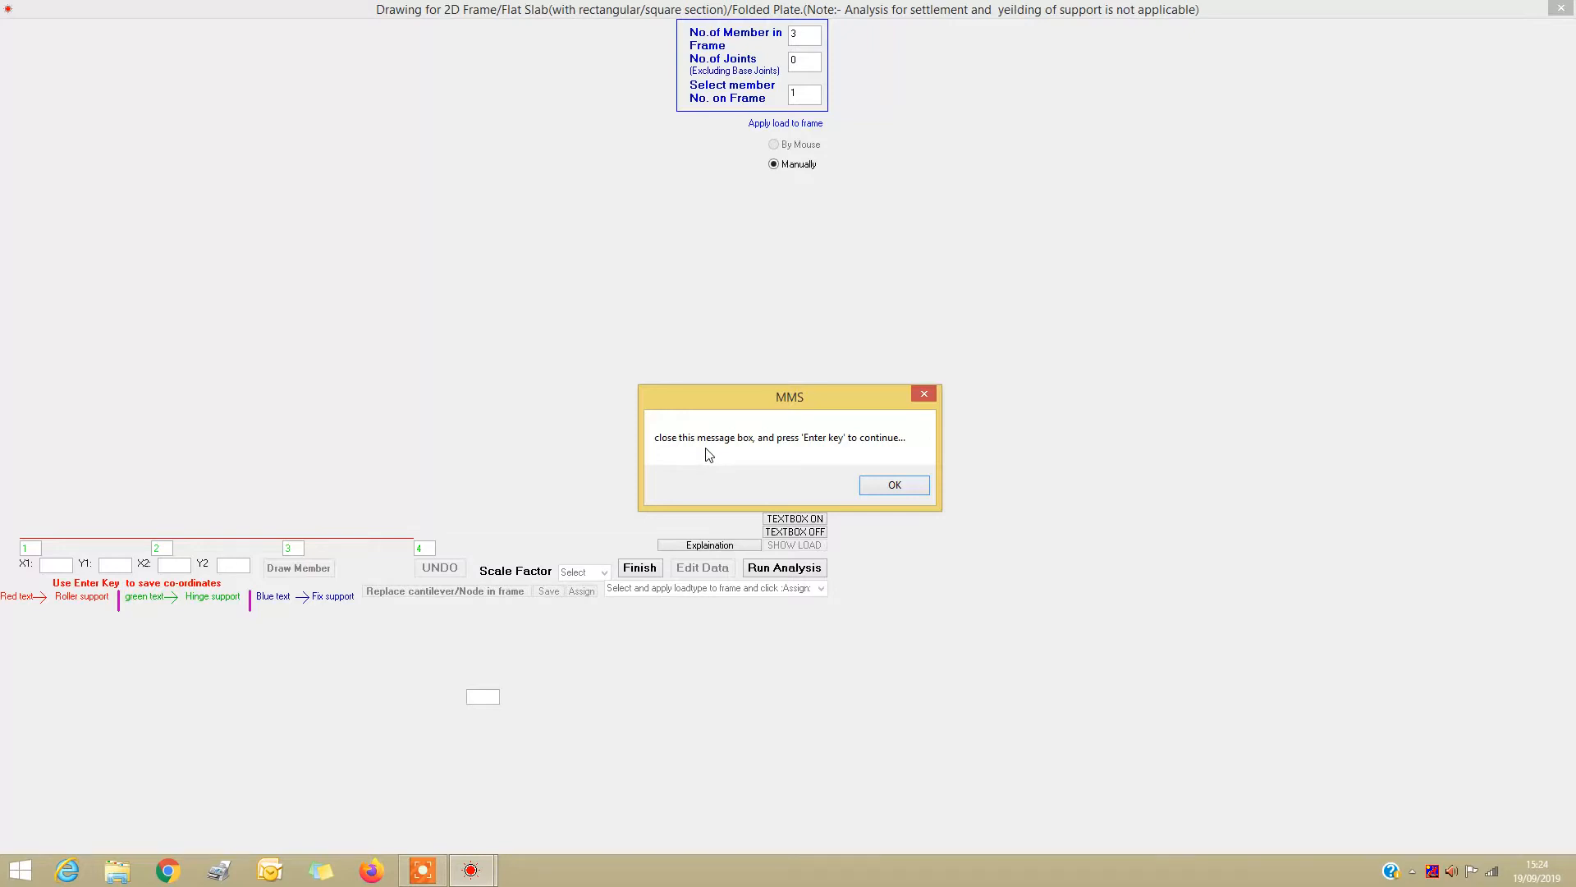
click(894, 485)
key(Return)
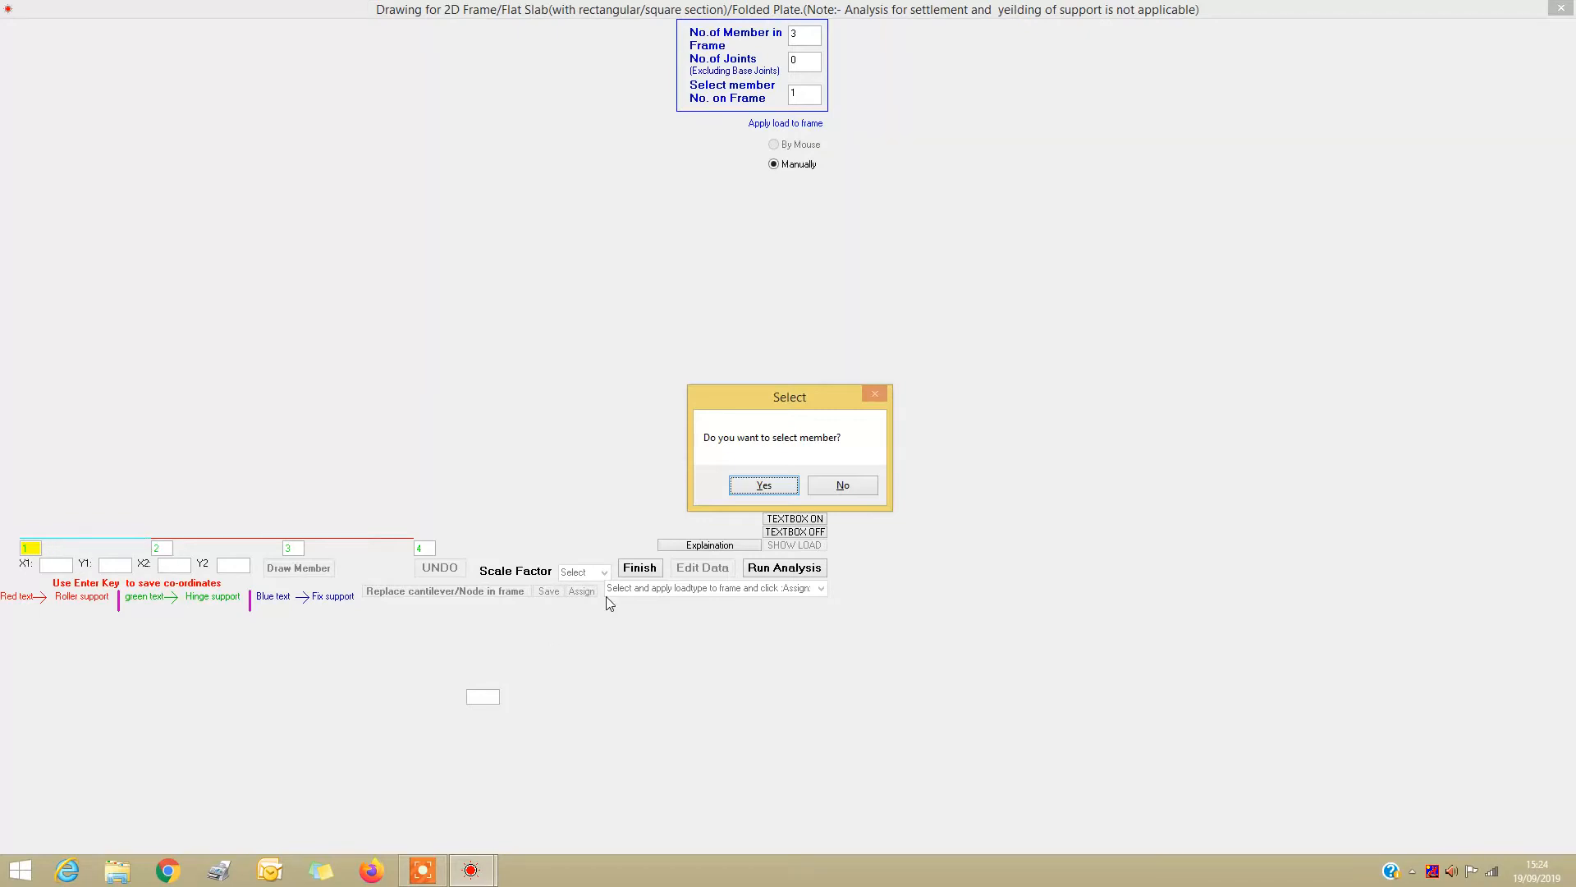
Select member 1 and store width 0.25 m, depth 0.45 m and UDL 50, leaving its other loads empty.
click(775, 485)
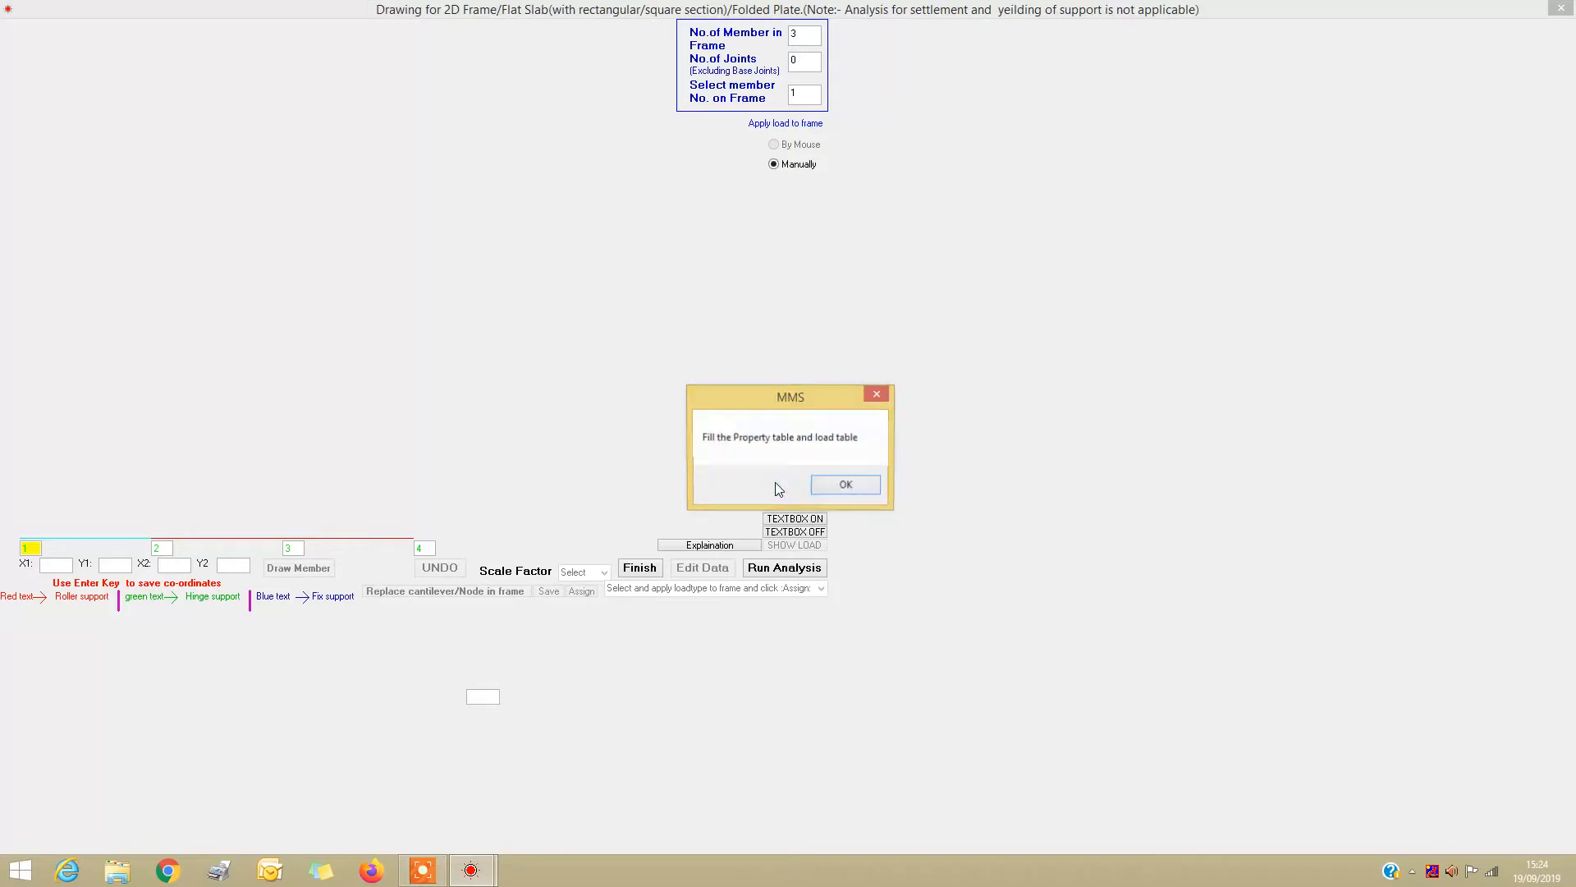
click(858, 490)
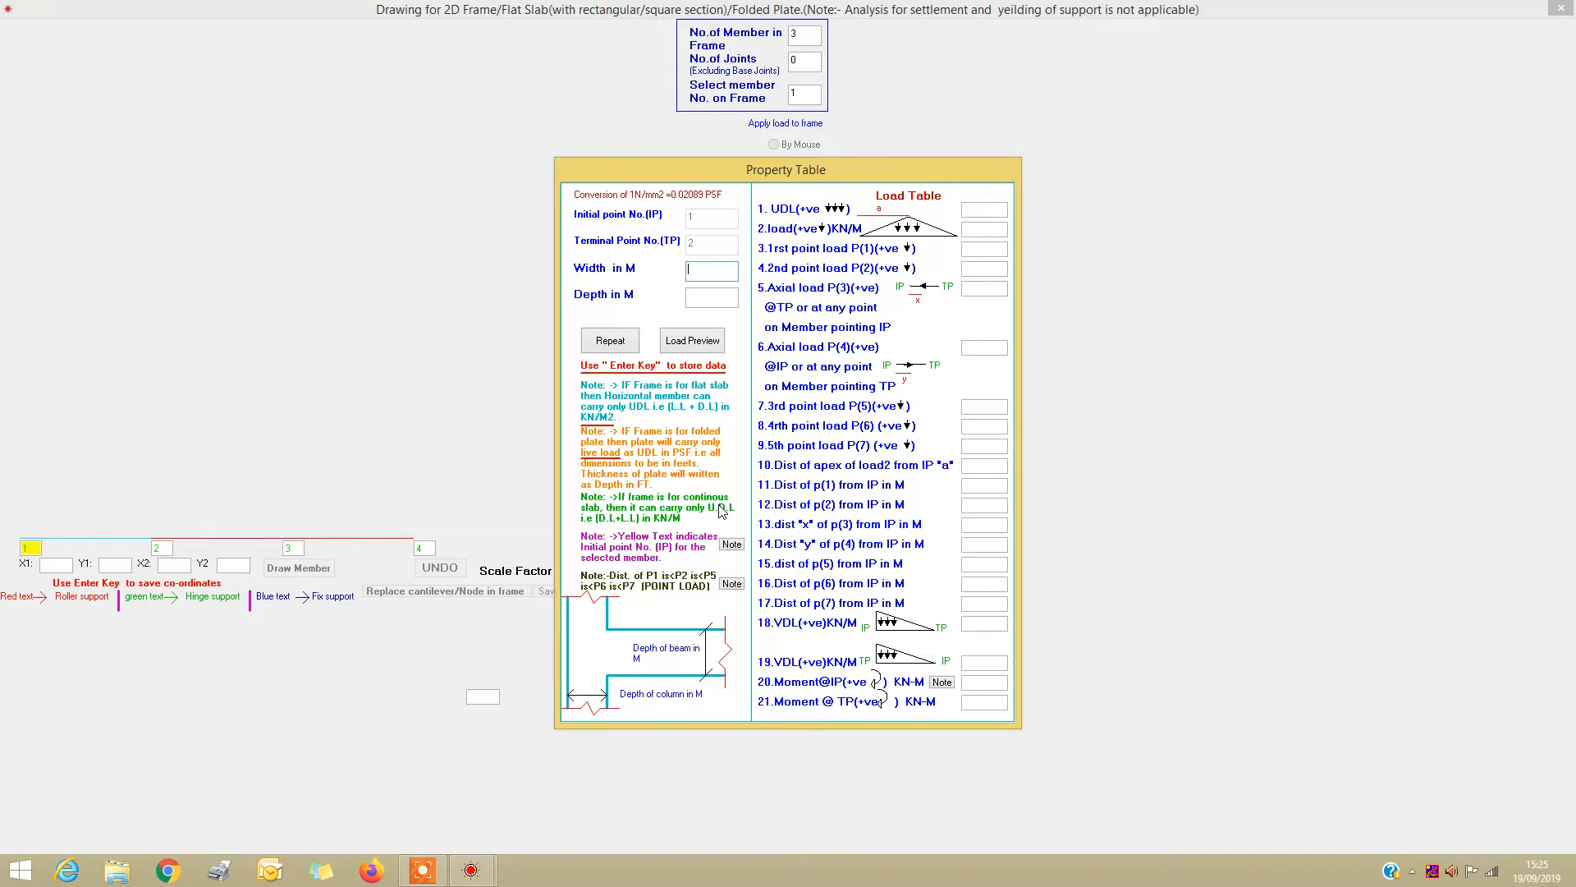
text(2)
key(Return)
text(0.4)
key(Return)
key(Return)
key(Return)
key(Return)
key(Return)
key(Return)
key(Return)
key(Return)
key(Return)
key(Return)
key(Return)
key(Return)
key(Return)
key(Return)
key(Return)
key(Return)
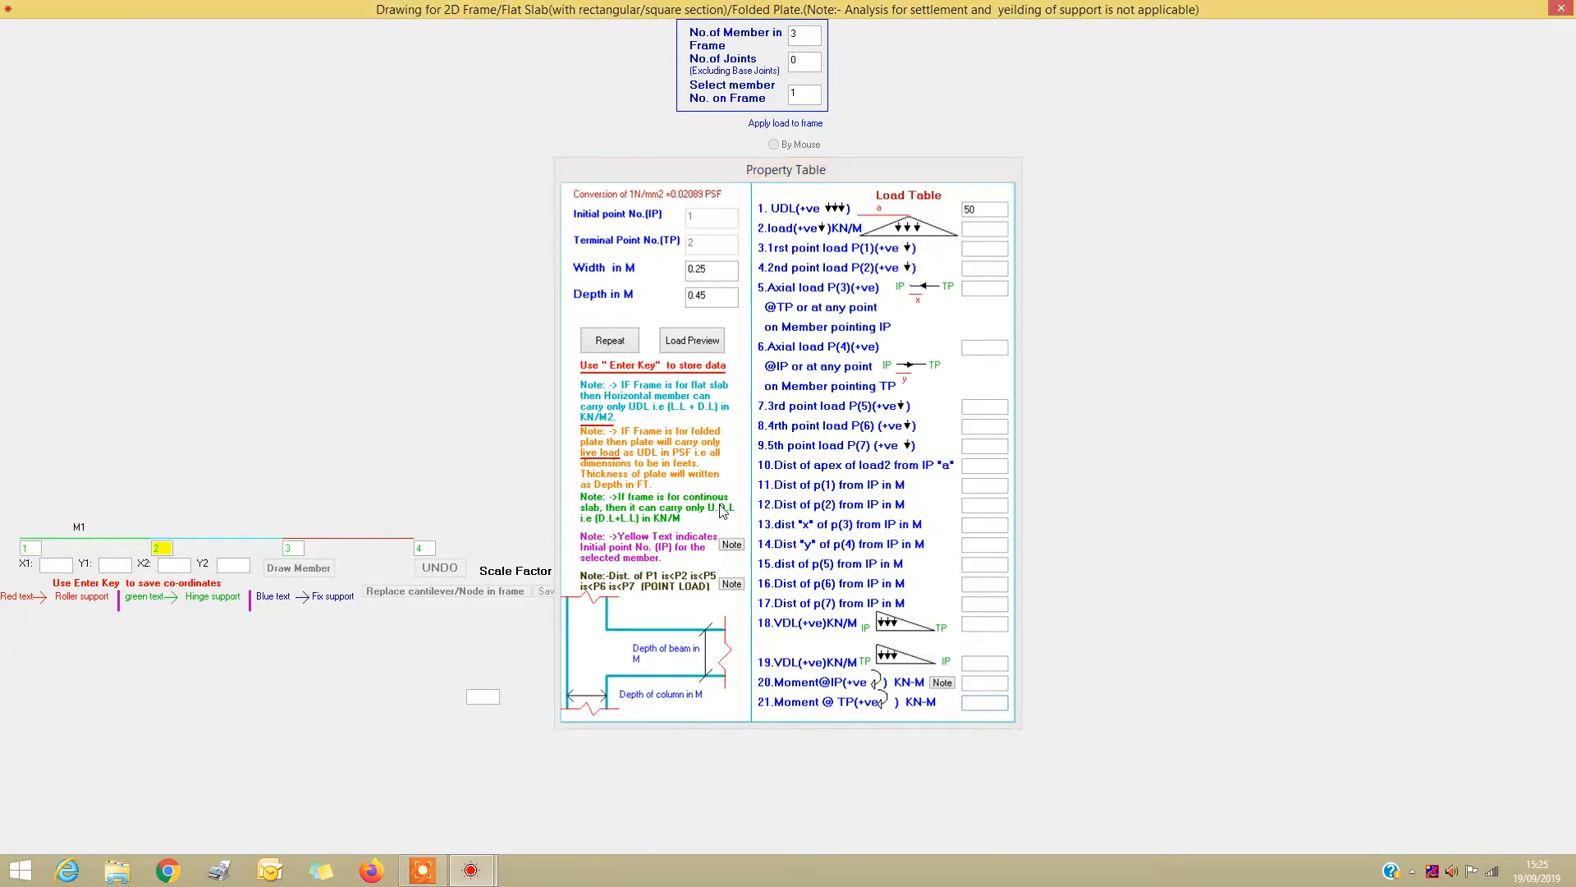
key(Return)
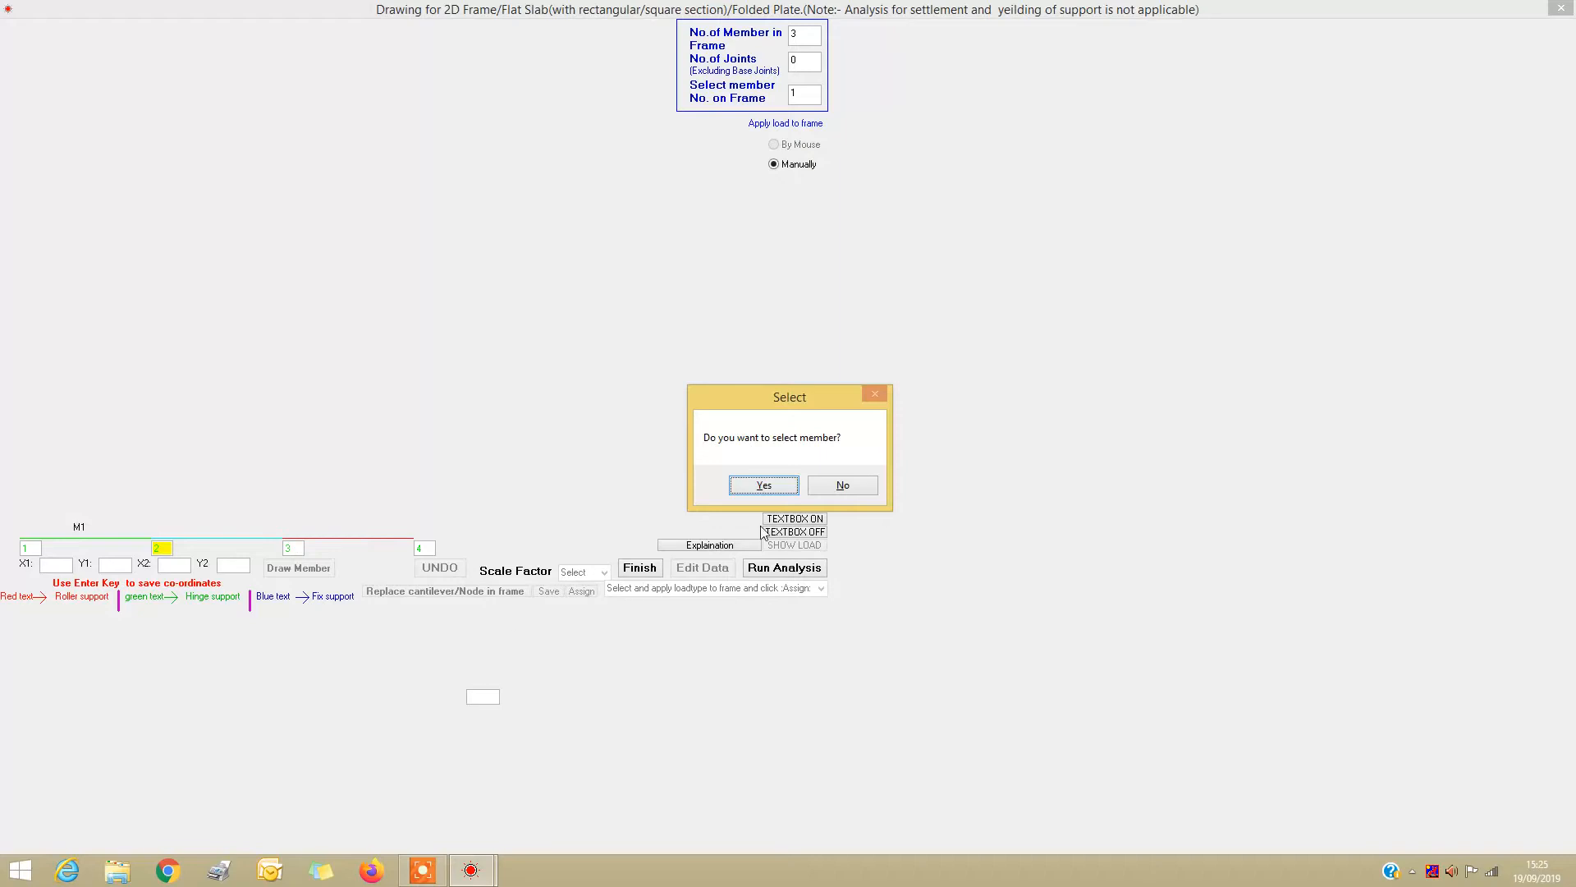
Select member 2 and store its width of 0.25 m together with its depth, loads and load distances.
click(765, 485)
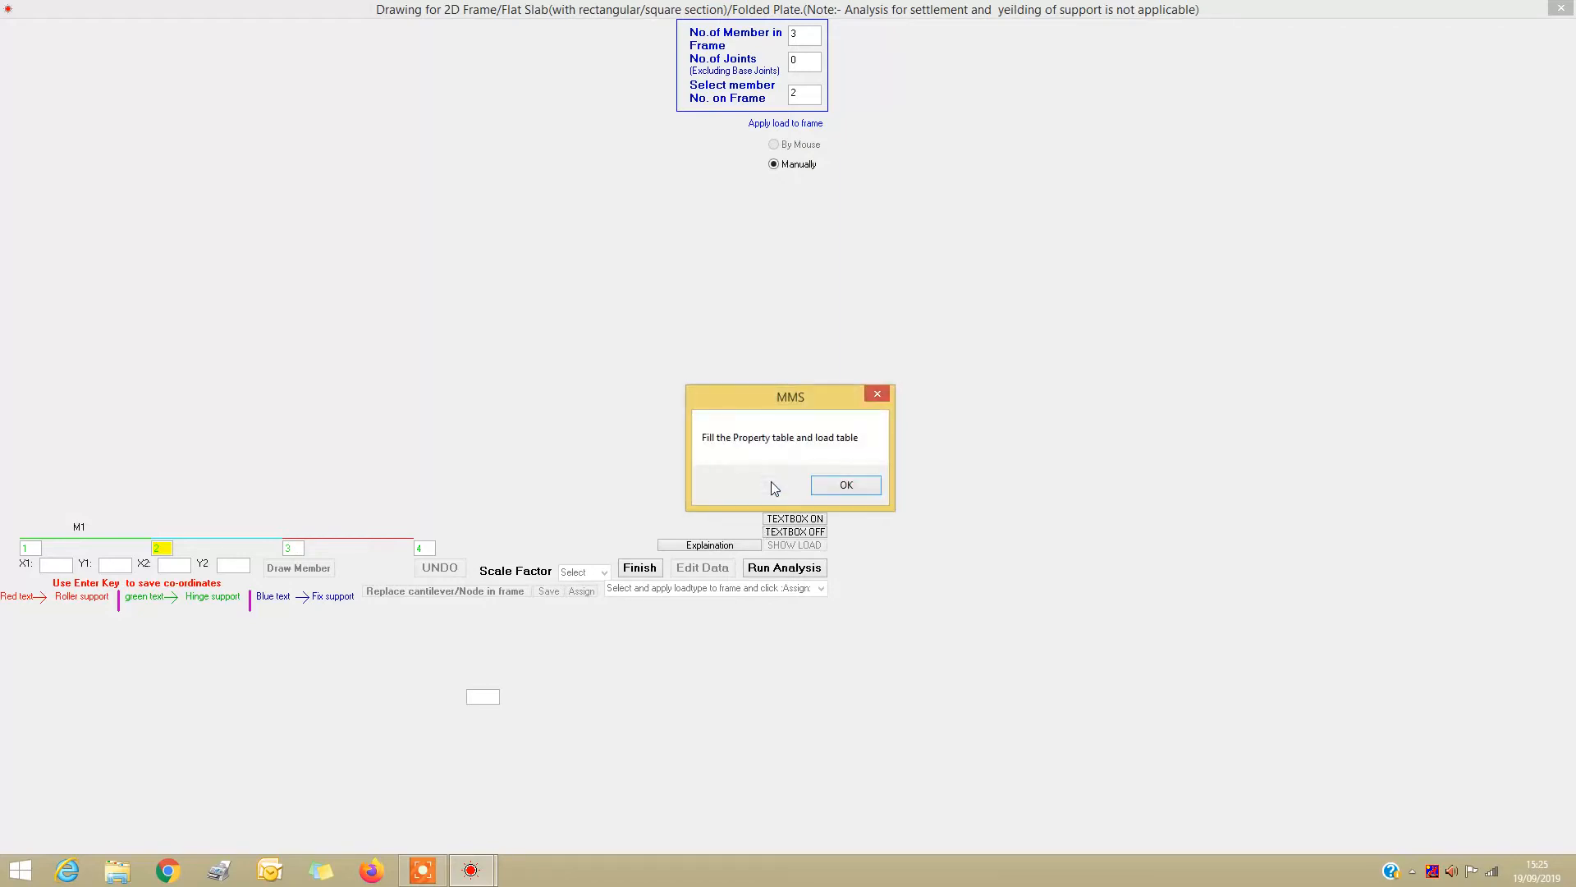
click(843, 487)
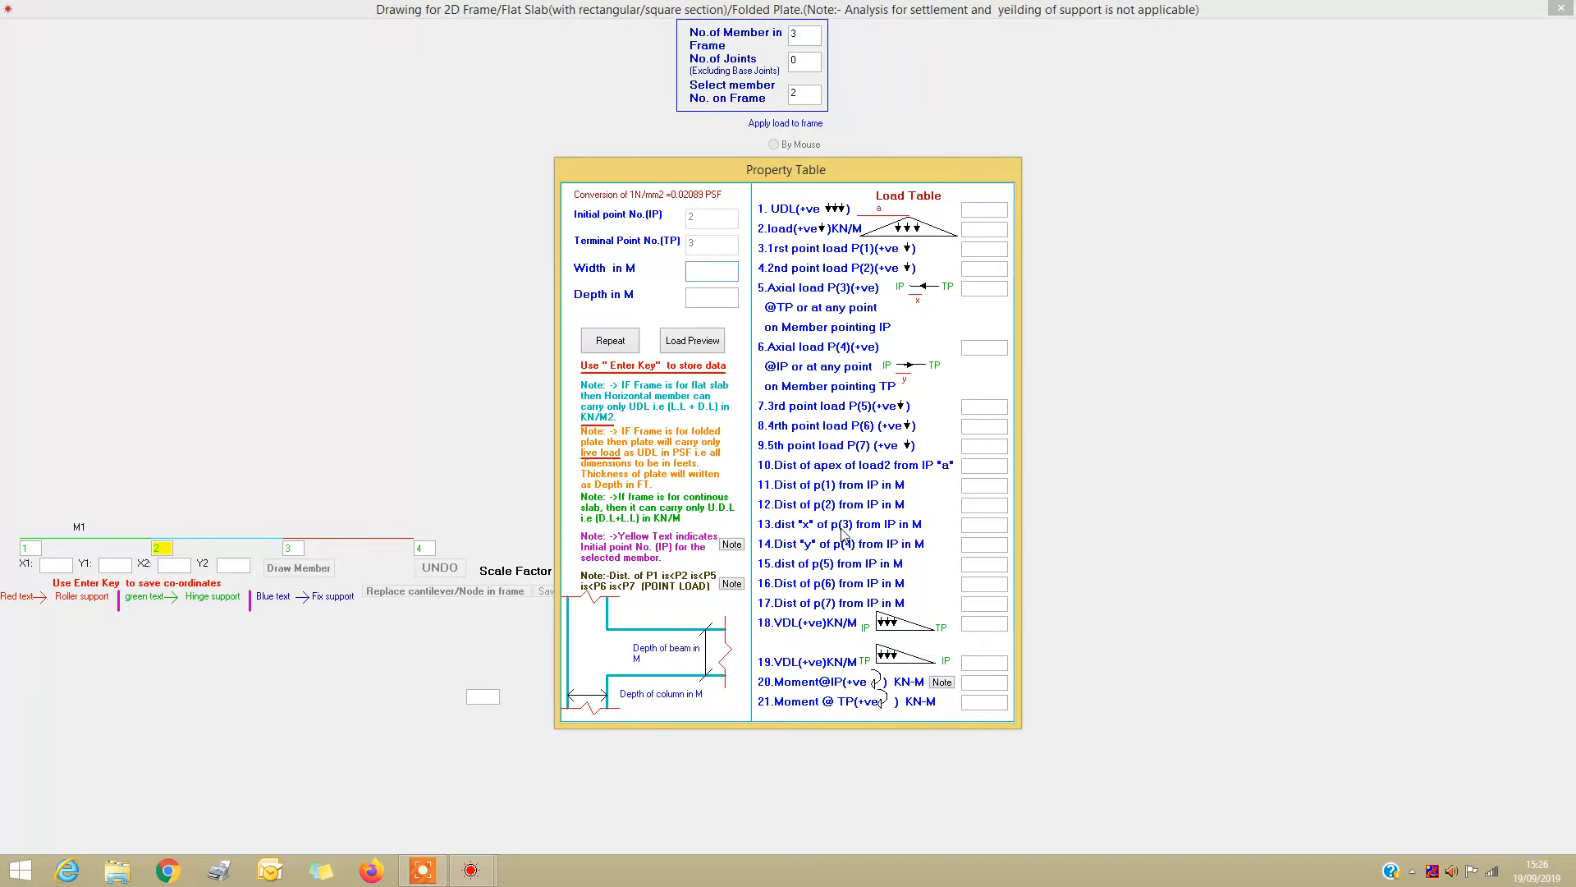
text(2)
key(BackSpace)
text(0.25)
key(Return)
text(0.4)
text(7)
key(Return)
key(Return)
key(Return)
key(Return)
text(2)
key(Return)
key(Return)
key(Return)
key(Return)
key(Return)
key(Return)
key(Return)
key(Return)
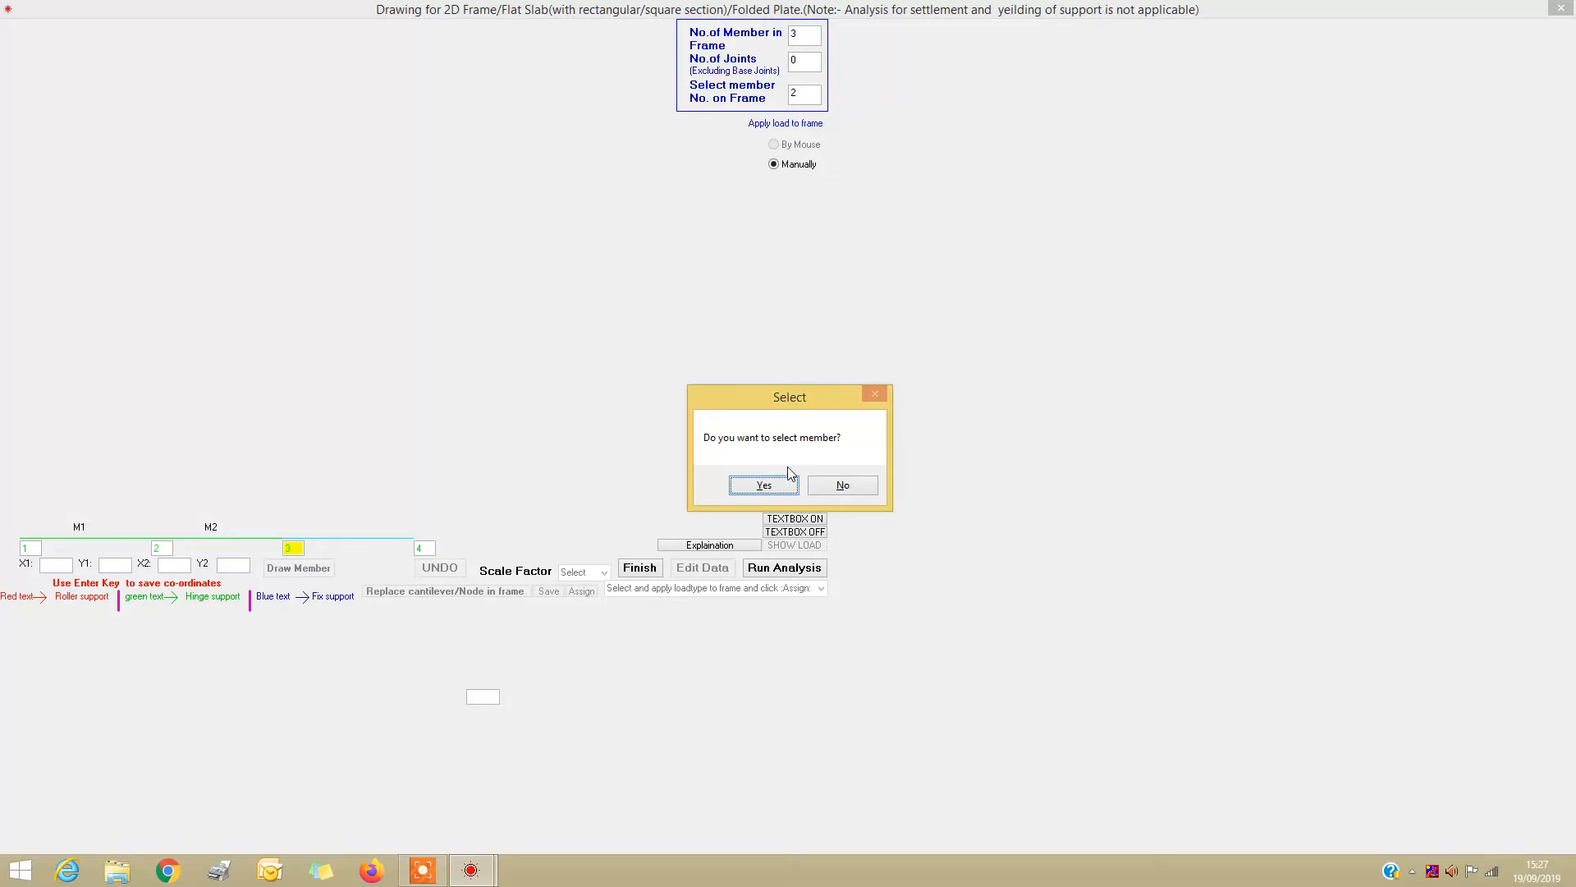
Select member 3 and store width 0.25 m, depth 0.45 m and UDL 50, leaving its other loads empty.
click(770, 486)
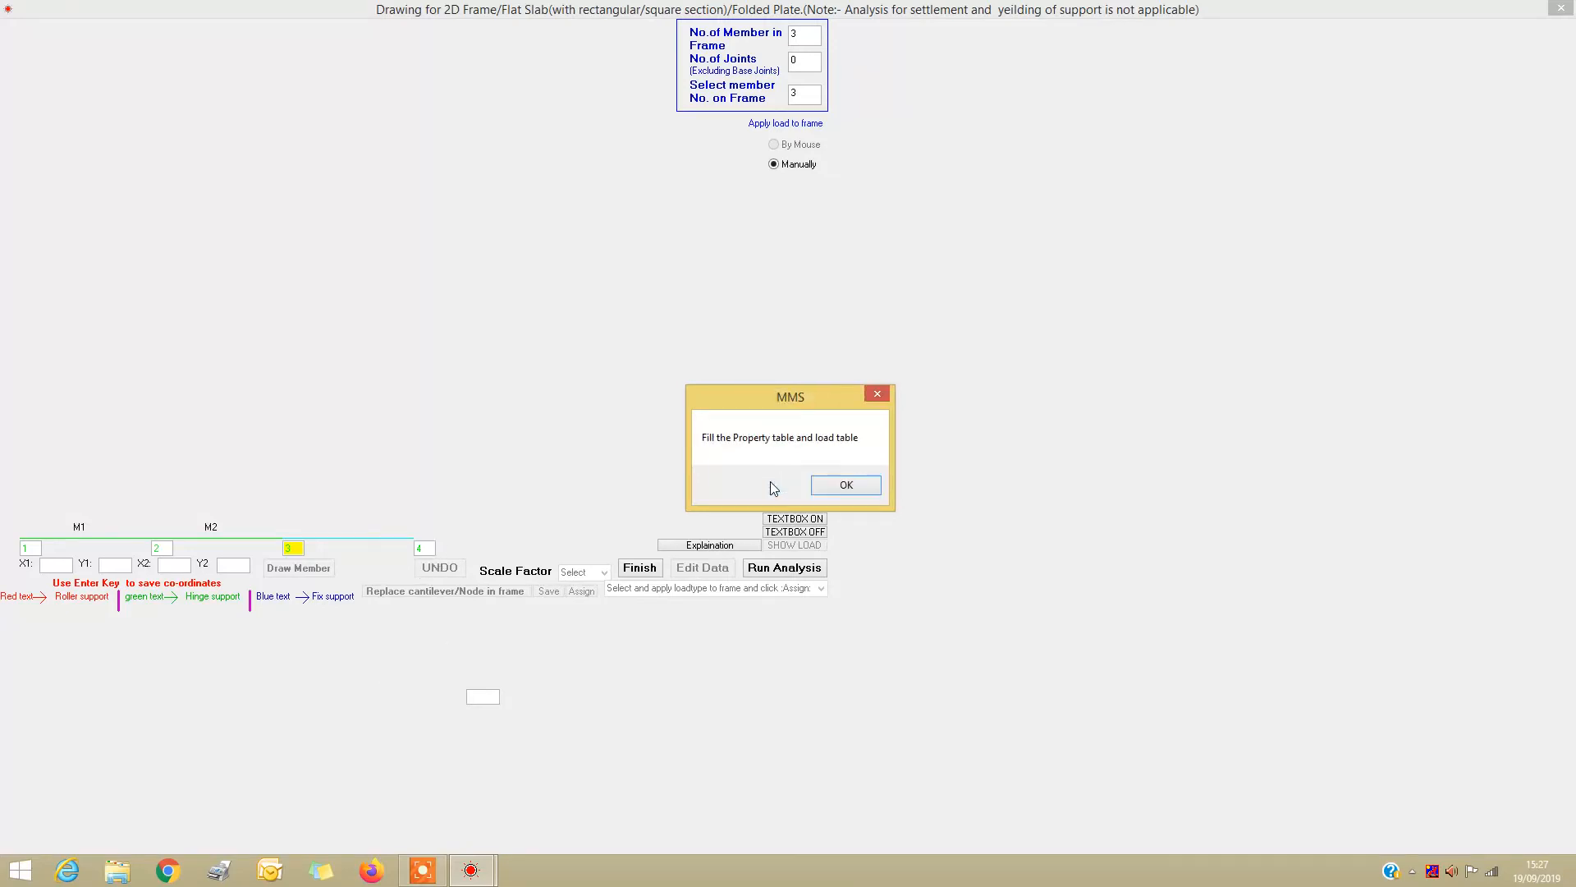
click(846, 486)
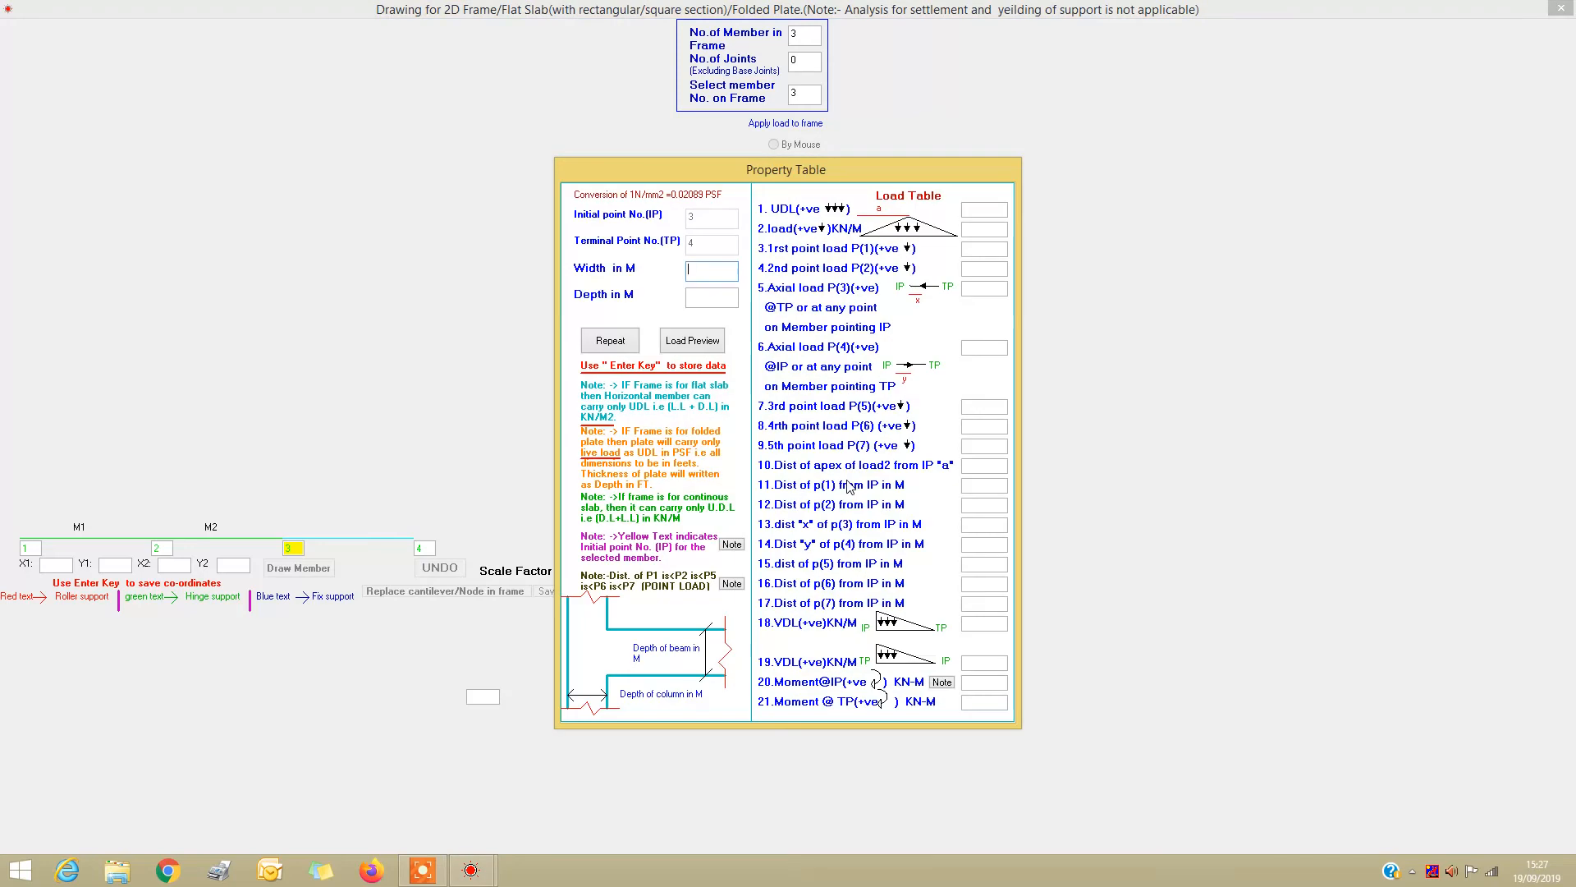
text(0.25)
text(.45)
text(50)
key(Return)
key(Return)
key(Return)
key(Return)
key(Return)
key(Return)
key(Return)
key(Return)
key(Return)
key(Return)
key(Return)
key(Return)
key(Return)
key(Return)
key(Return)
key(Return)
key(Return)
key(Return)
key(Return)
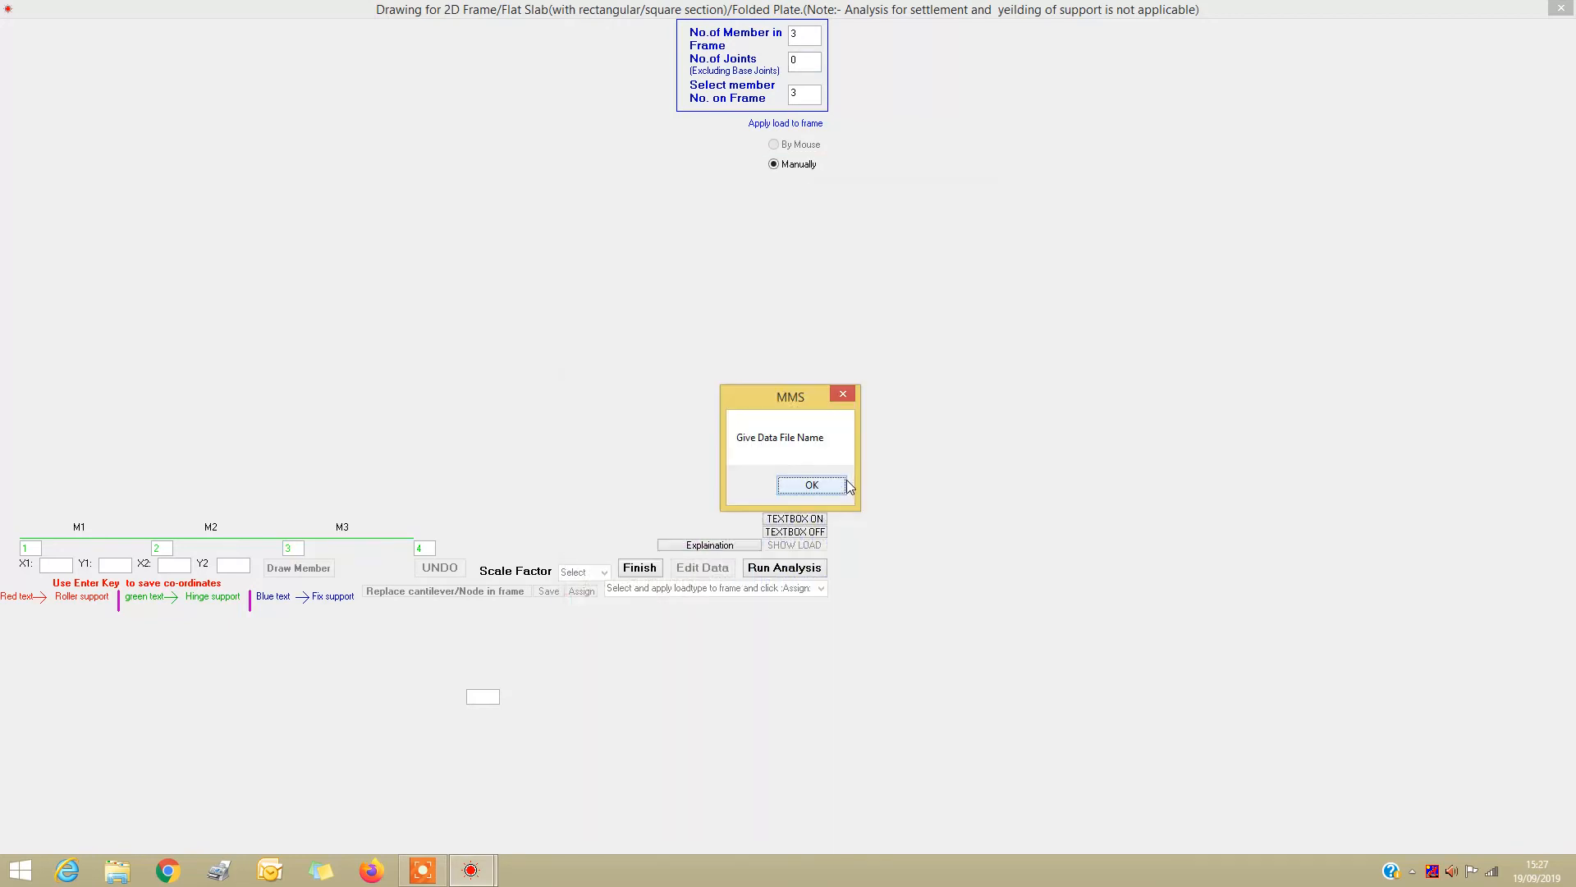
Save the frame data under the name of the existing data file m.
click(818, 486)
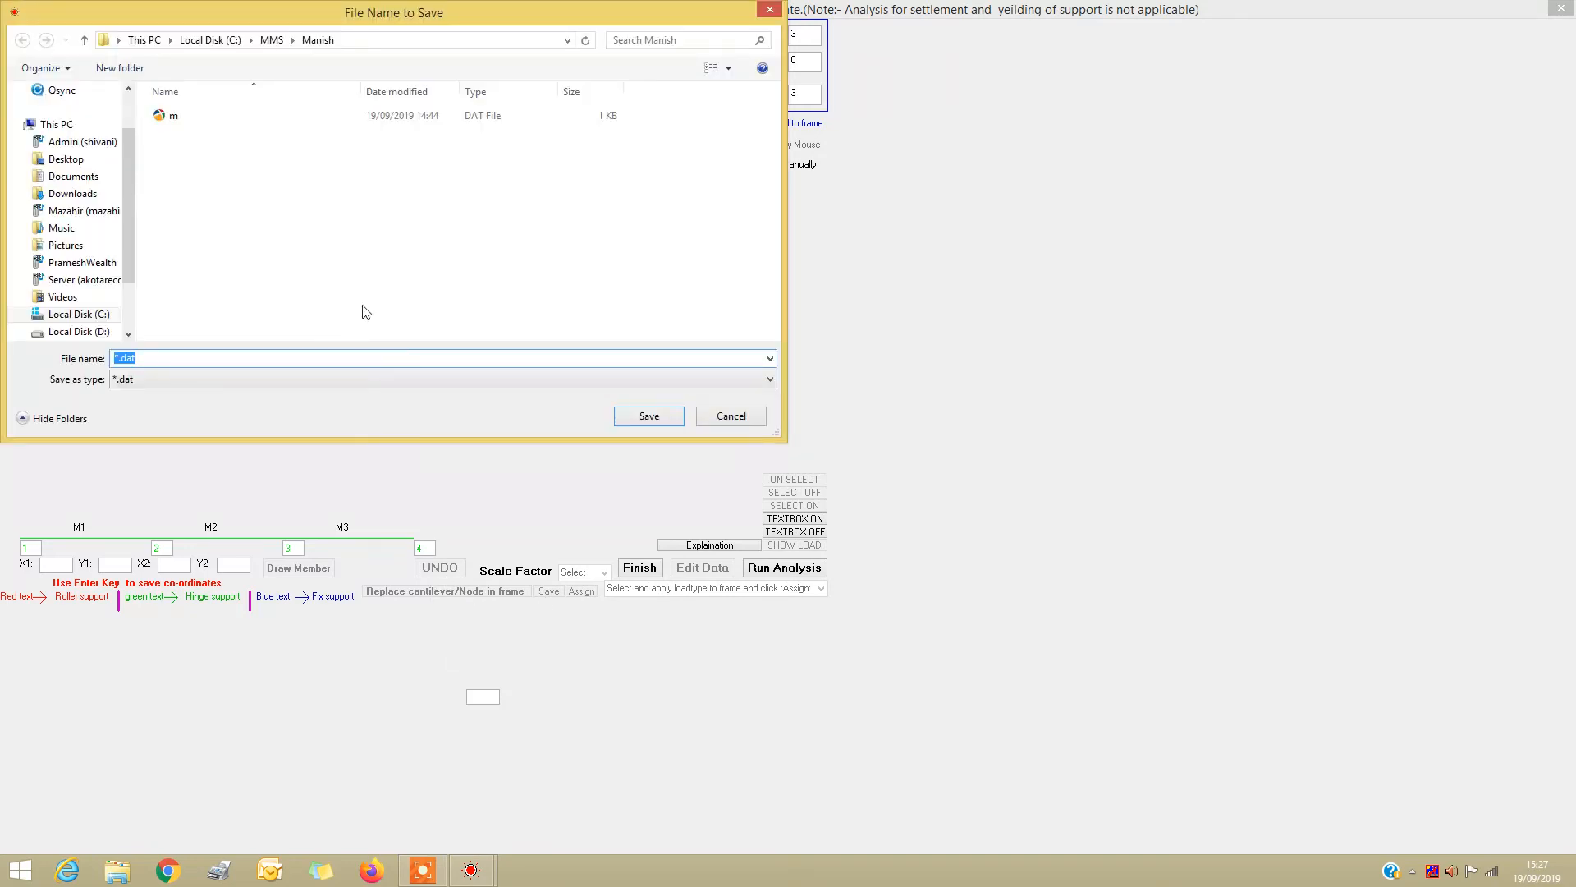
click(168, 116)
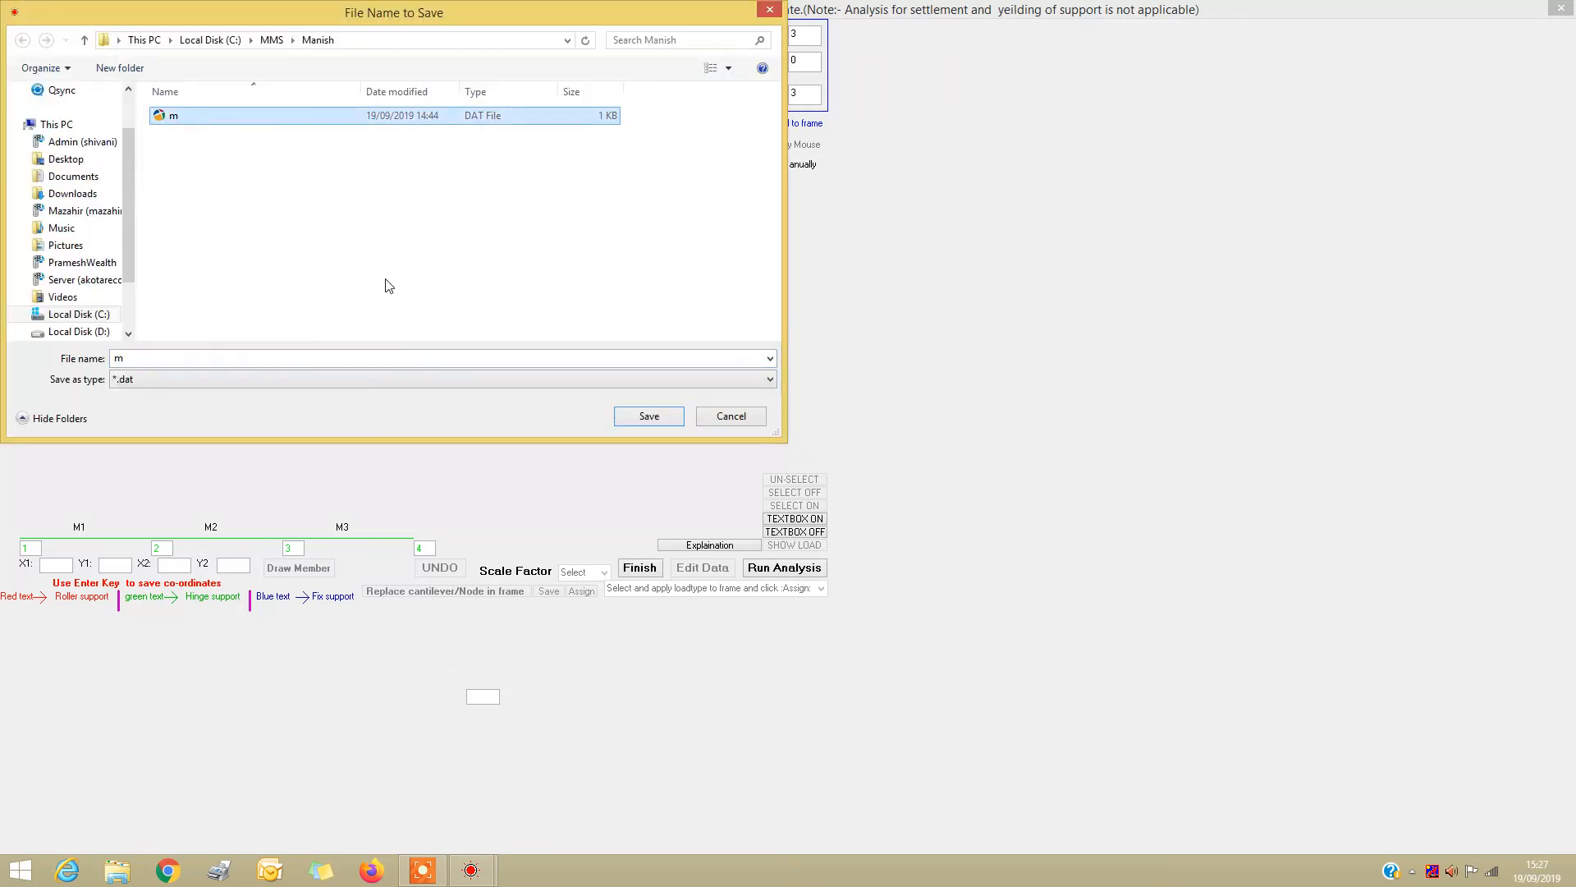
click(663, 416)
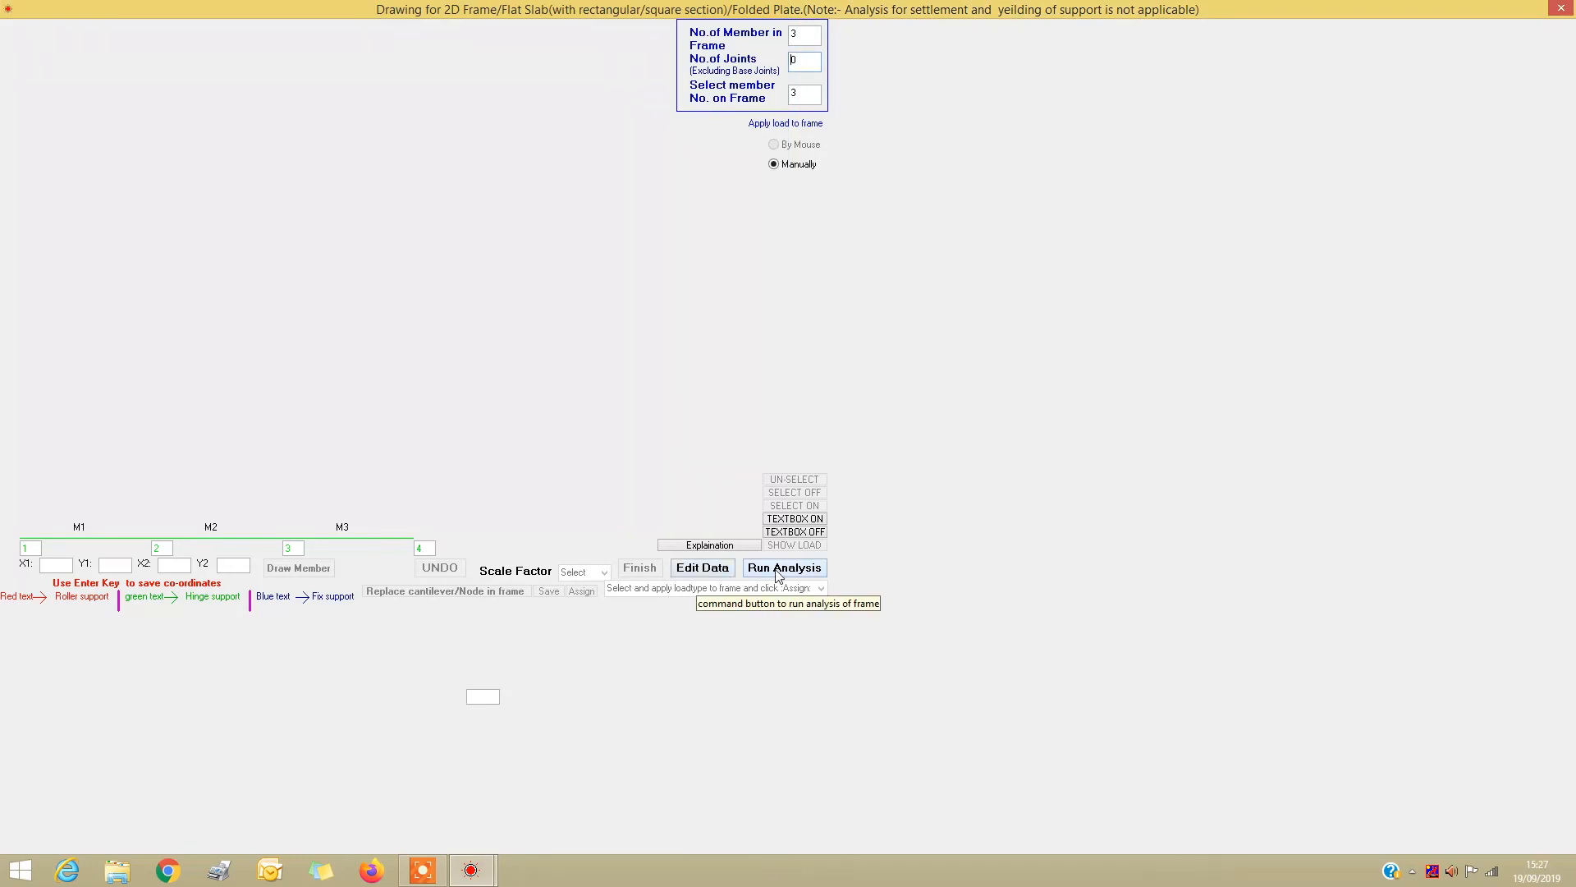
Start editing the member data serially, skip members 1 and 2, and open member 3's property table.
click(715, 577)
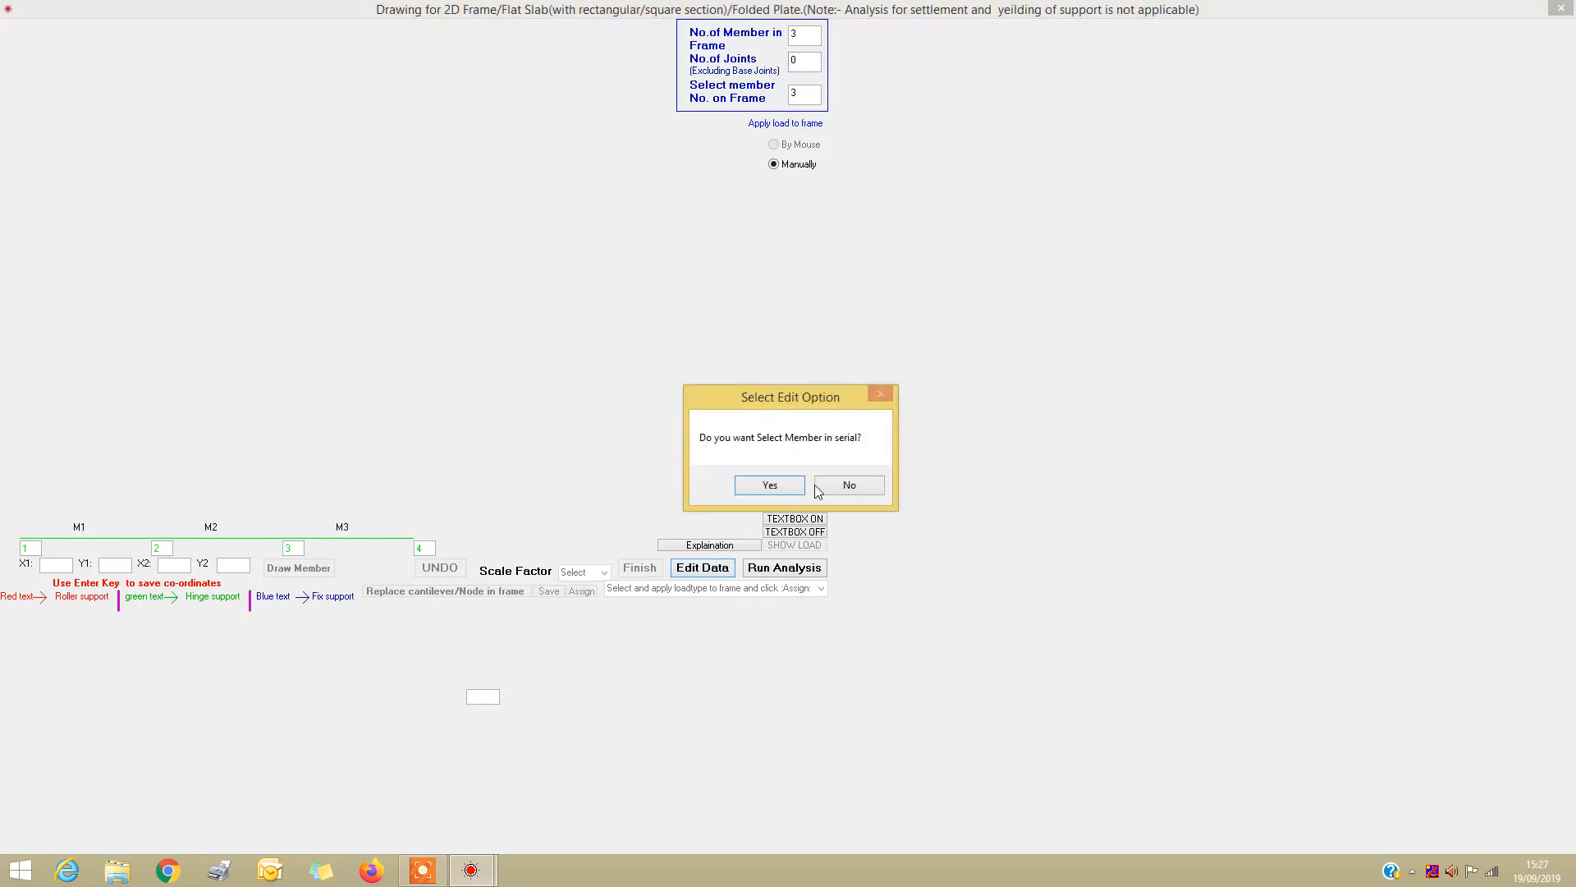
click(783, 486)
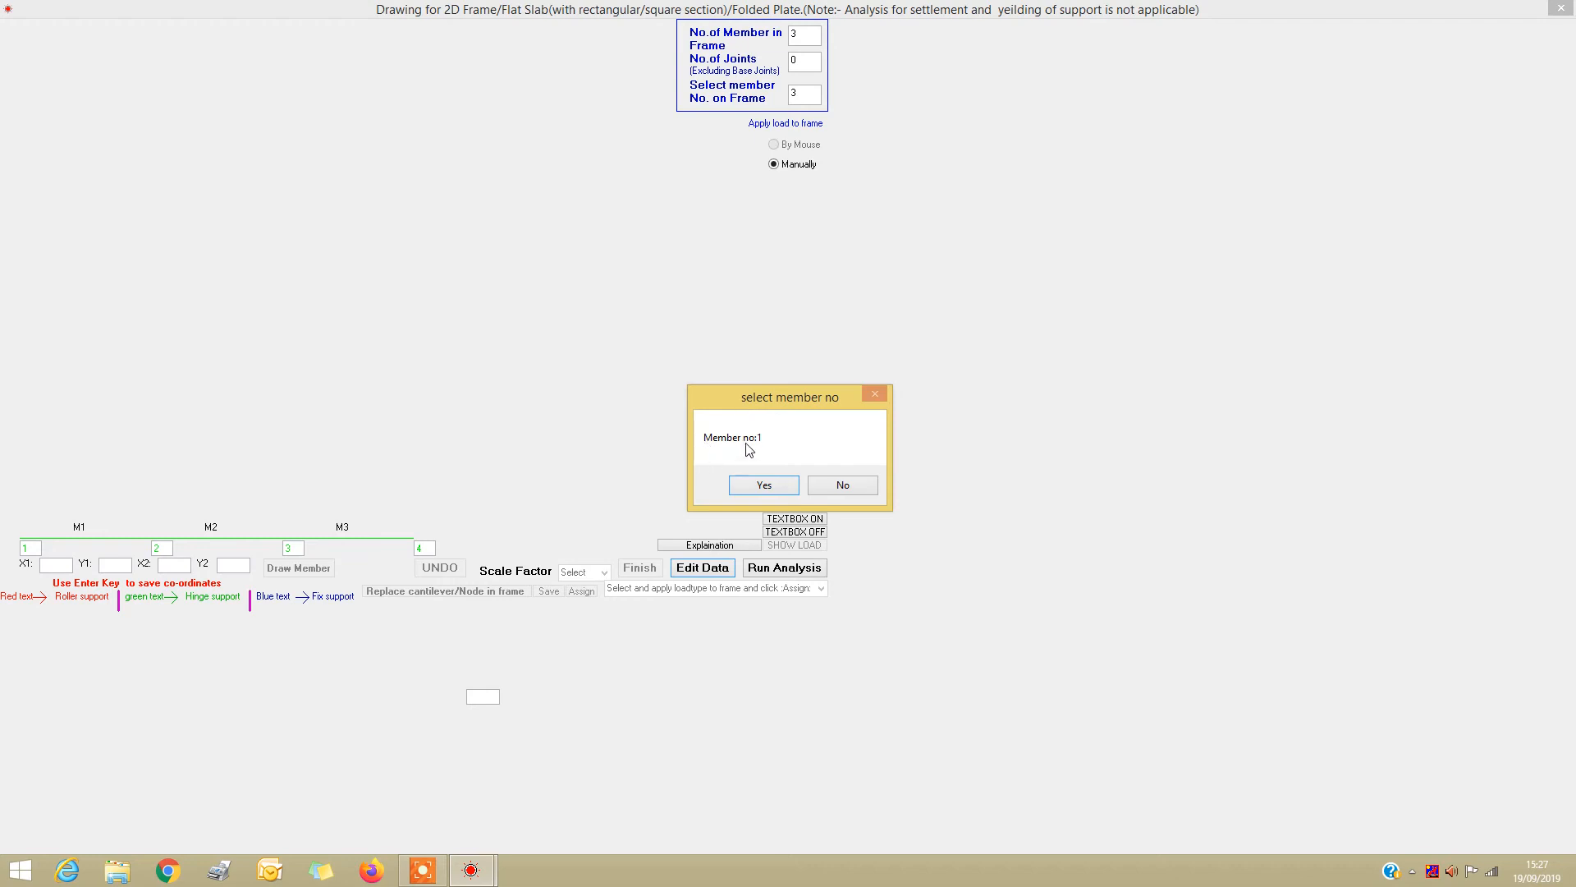
click(850, 485)
click(850, 486)
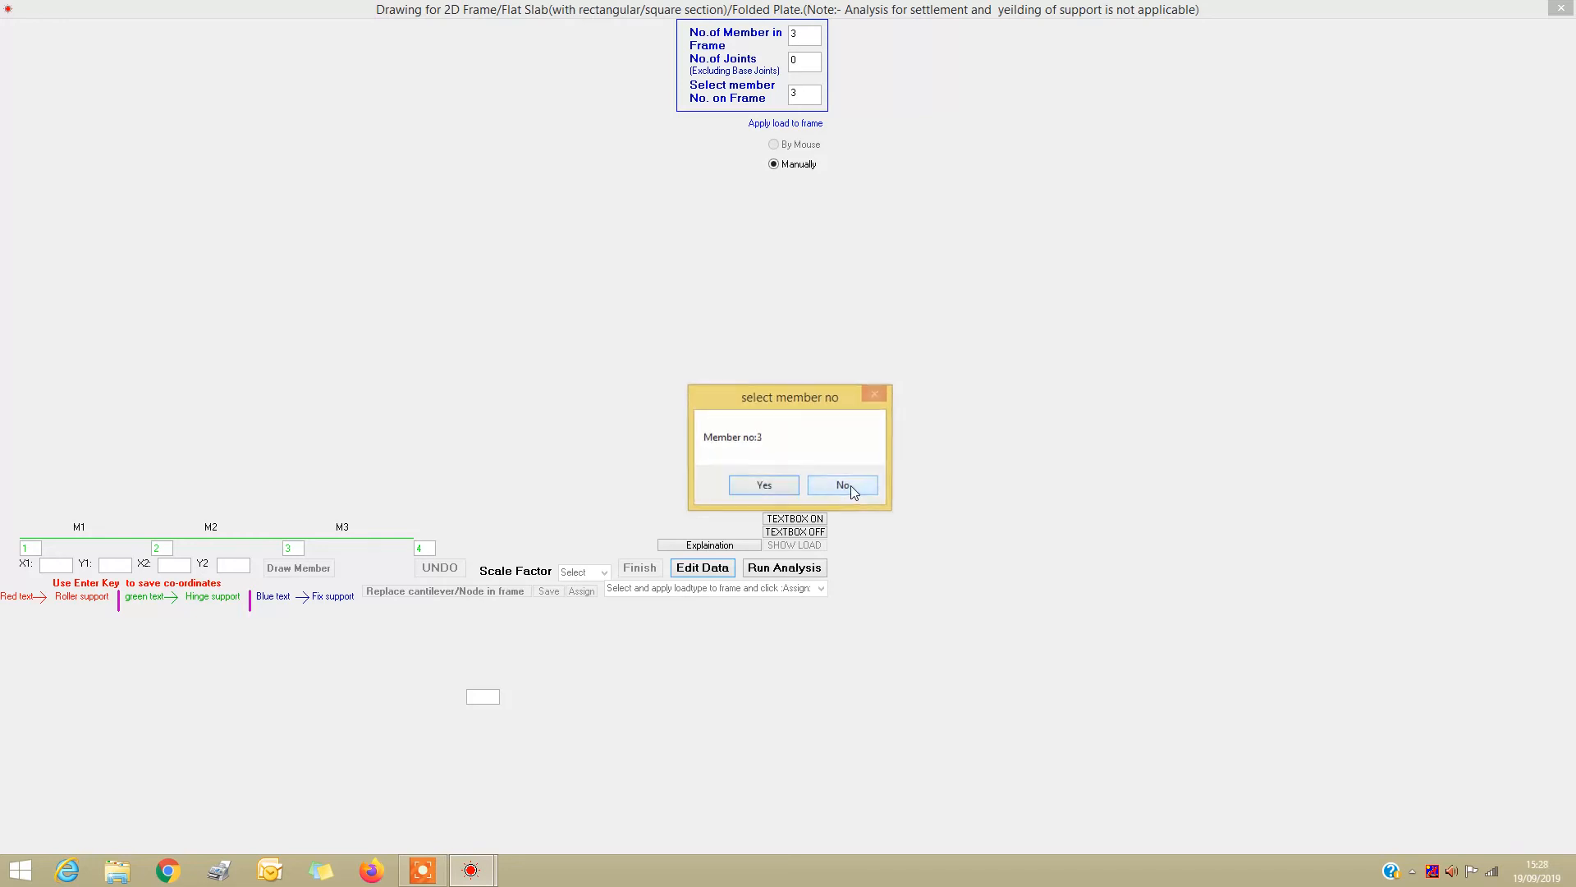
click(778, 488)
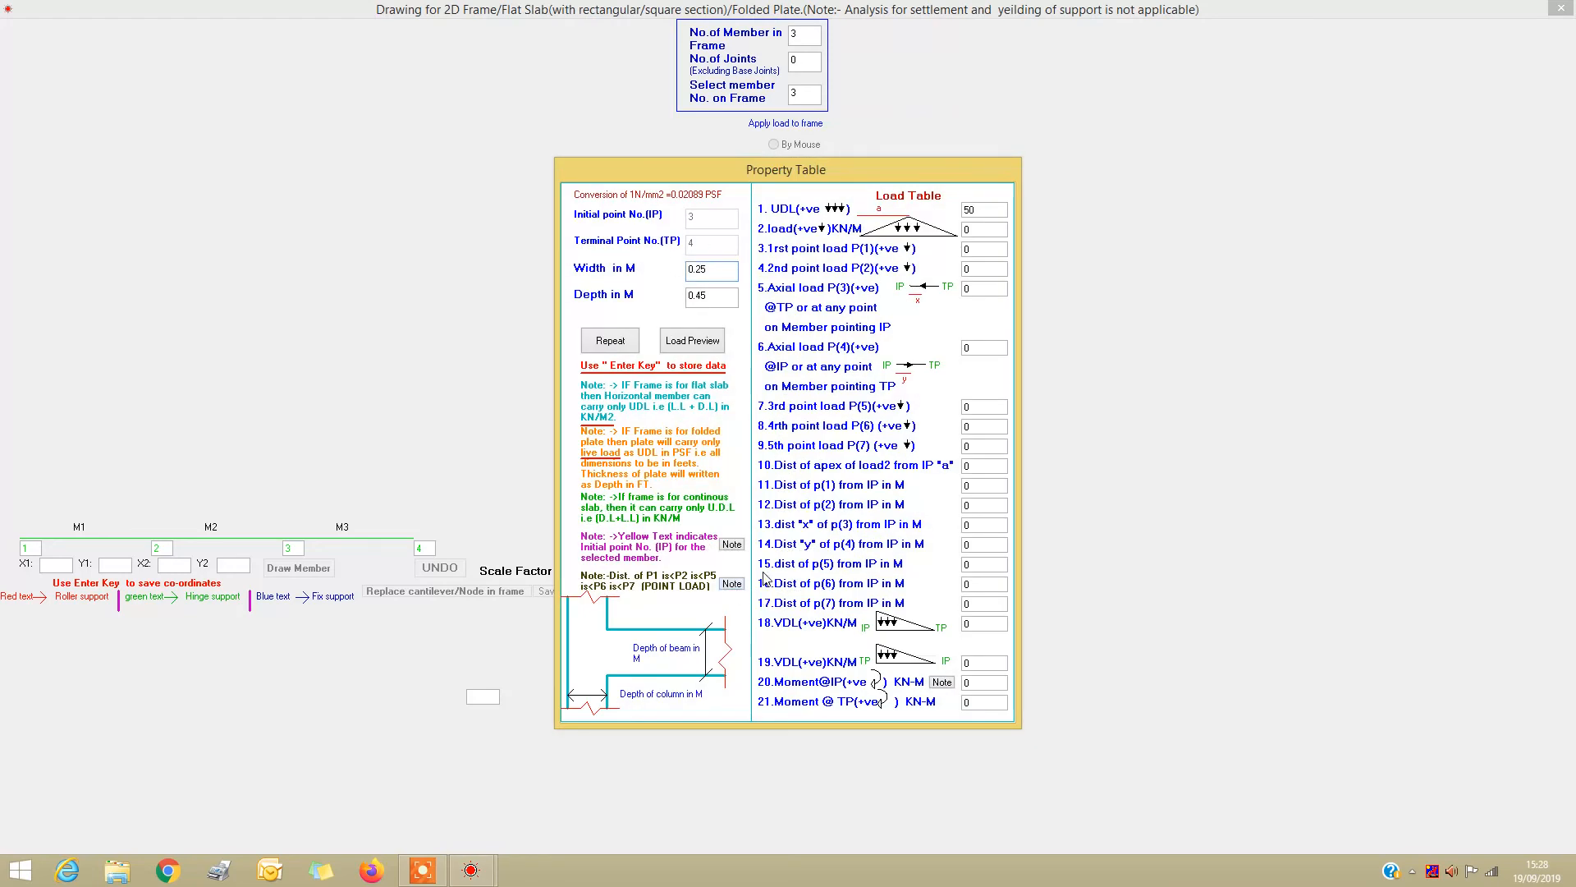
Go through all of member 3's property and load values and store them without changes.
key(Return)
key(Return)
key(Return)
key(Return)
key(Return)
key(Return)
key(Return)
key(Return)
key(Return)
key(Return)
key(Return)
key(Return)
key(Return)
key(Return)
key(Return)
key(Return)
key(Return)
key(Return)
key(Return)
key(Return)
key(Return)
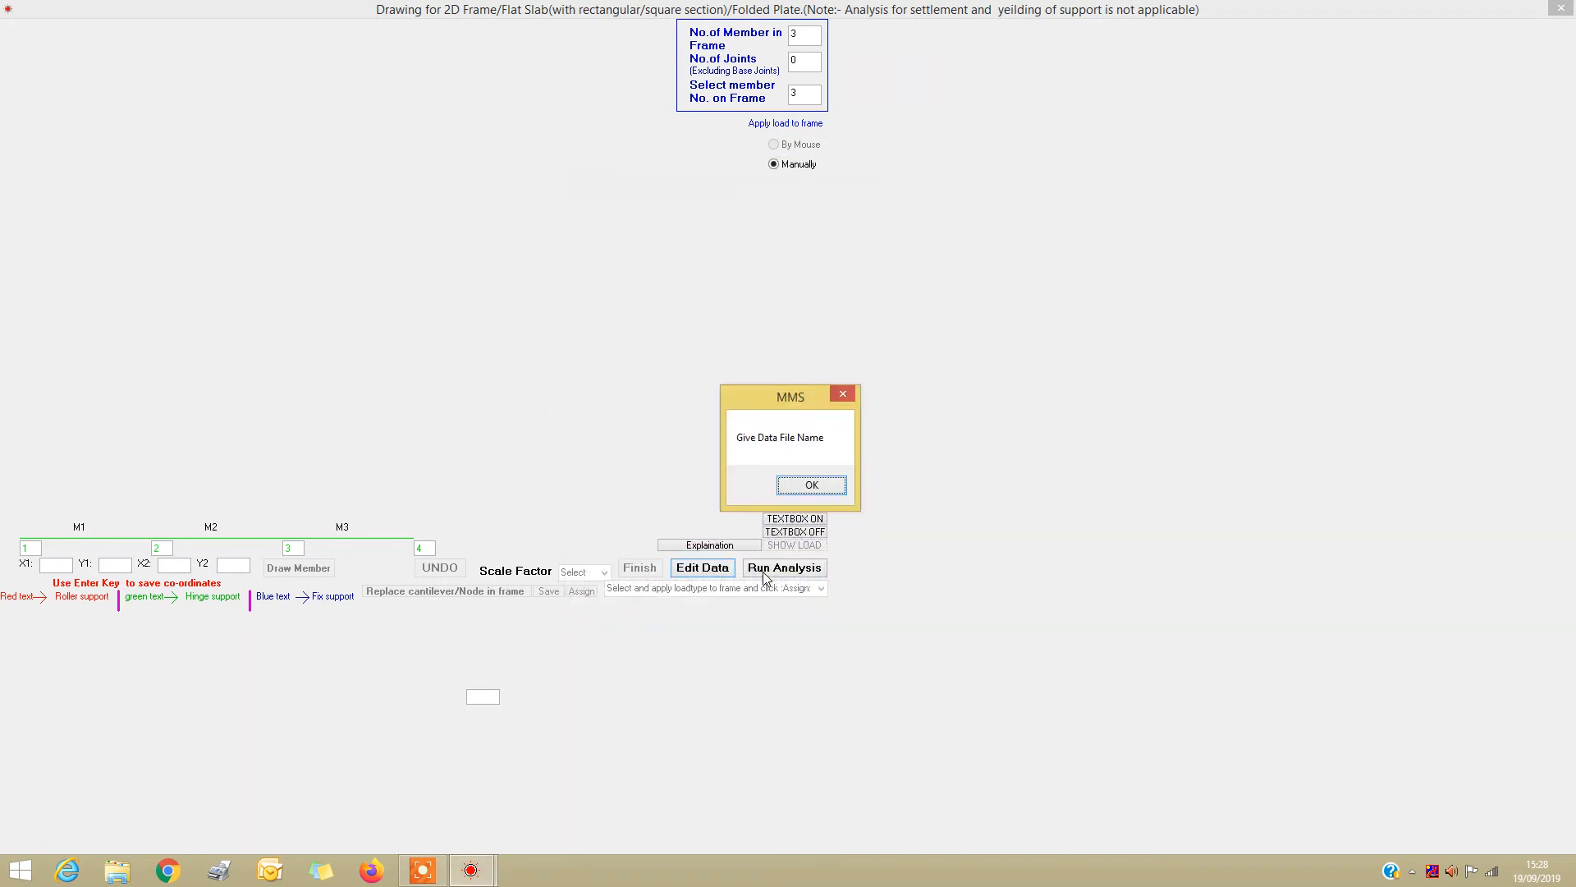
Save the edited frame data under the name of the existing data file m.
click(809, 486)
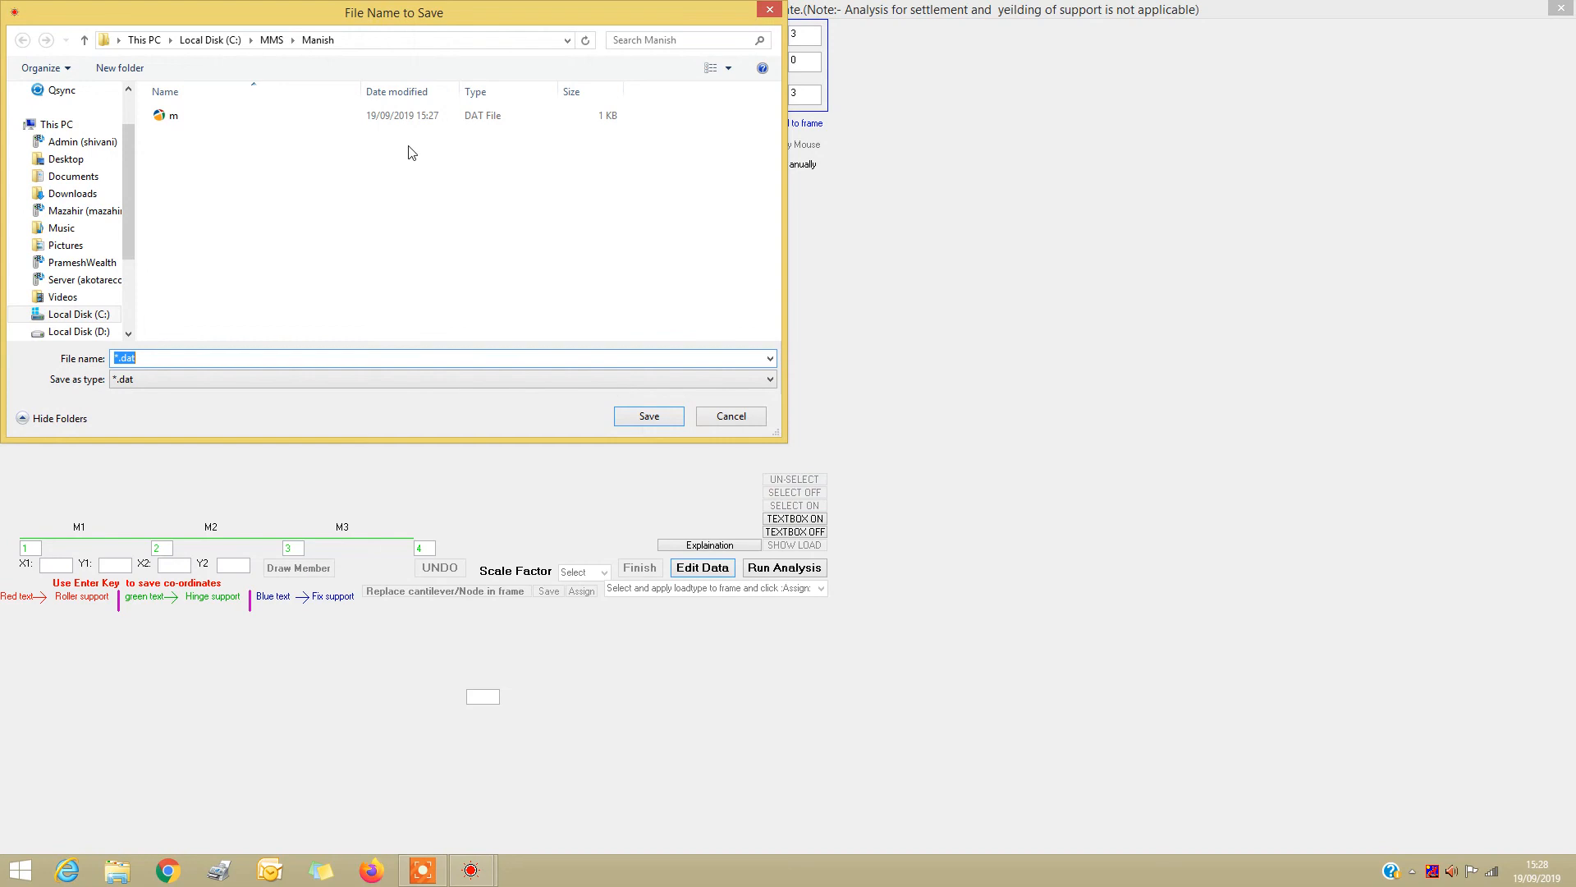
click(162, 119)
click(646, 418)
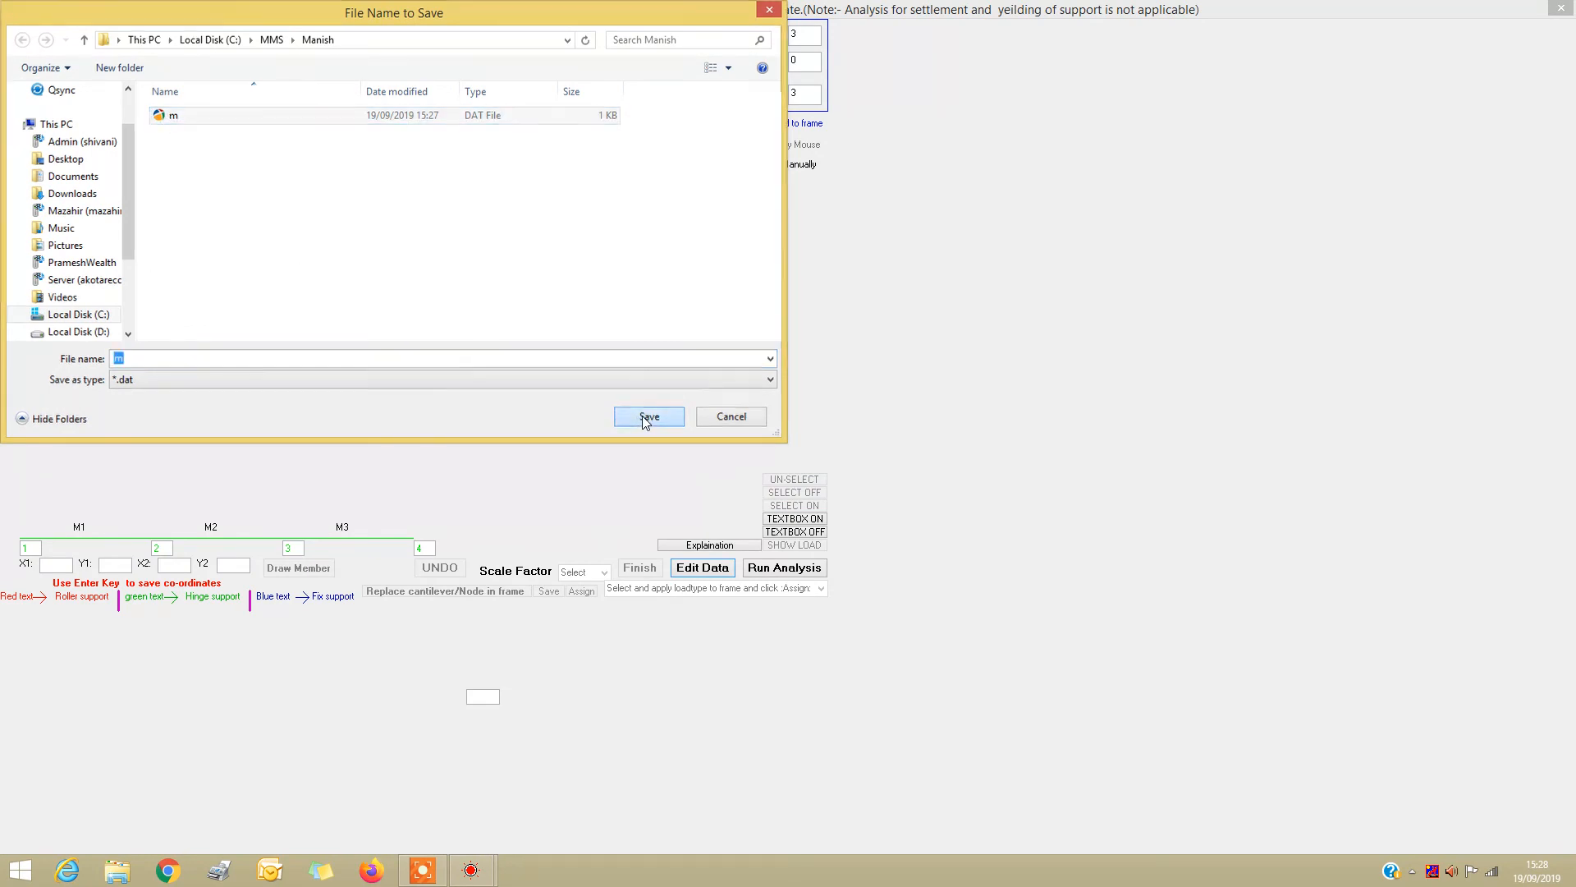
Open the 2D Frame run window for the saved beam and review the input data listing in its output form.
click(764, 569)
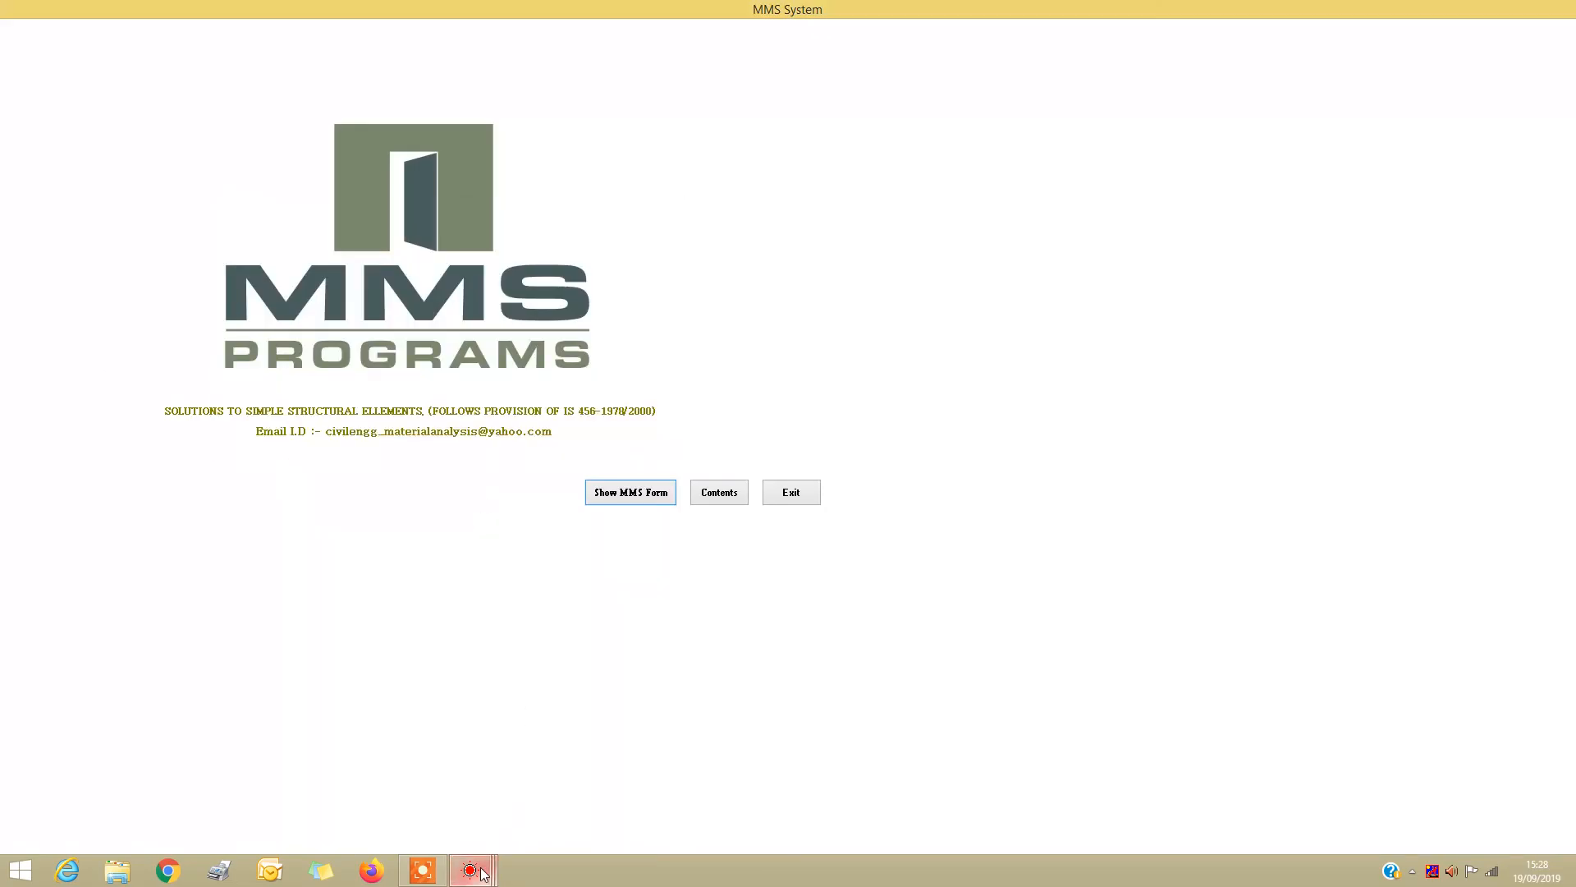
mouse_move(450, 867)
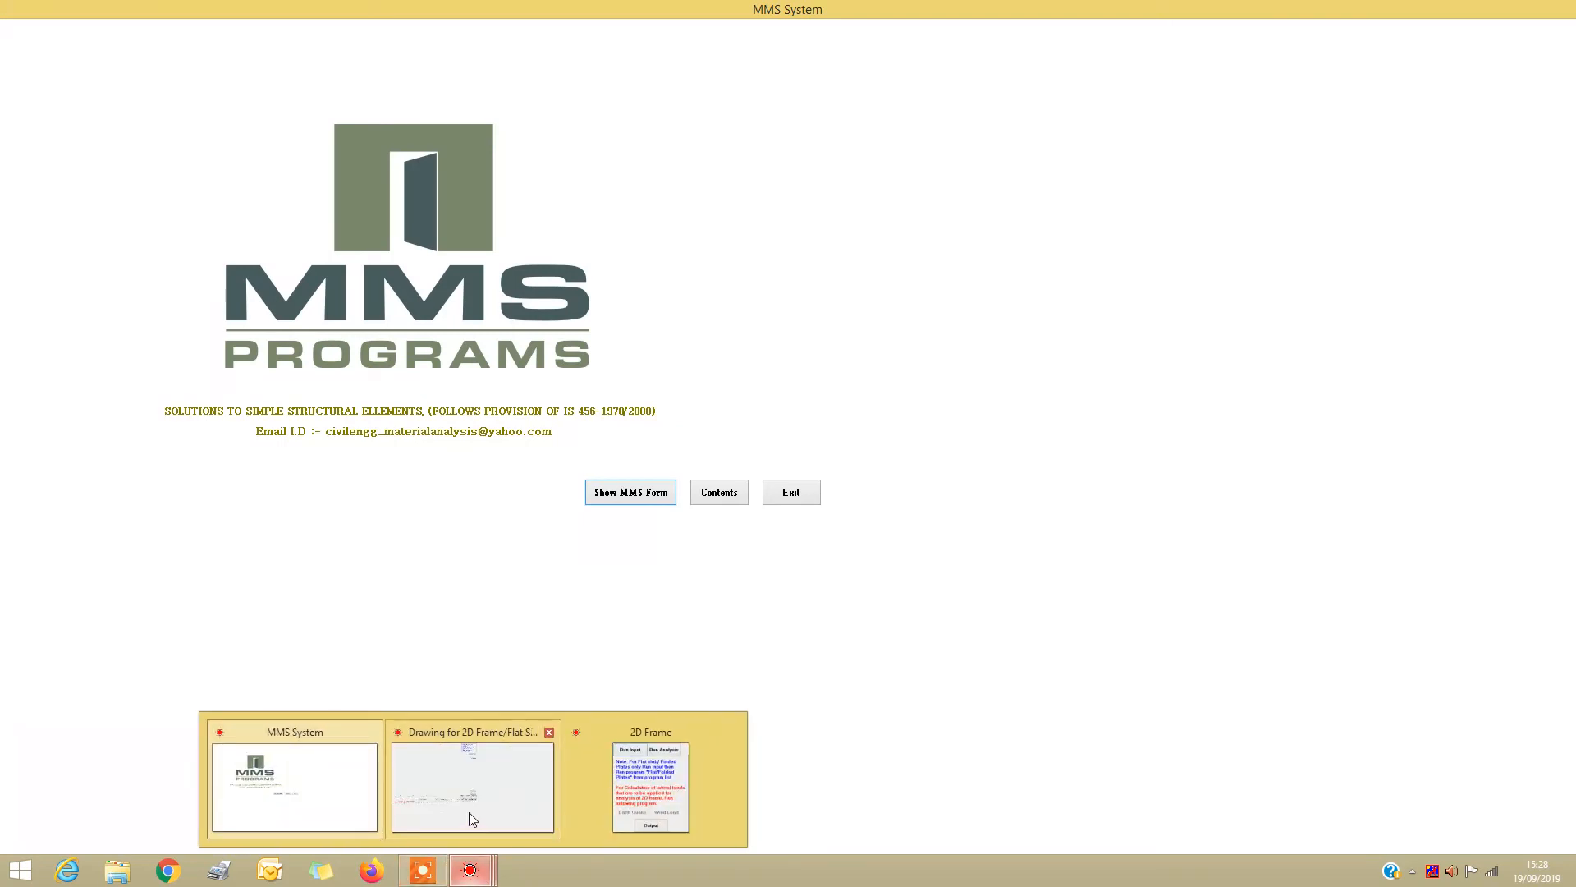
click(469, 818)
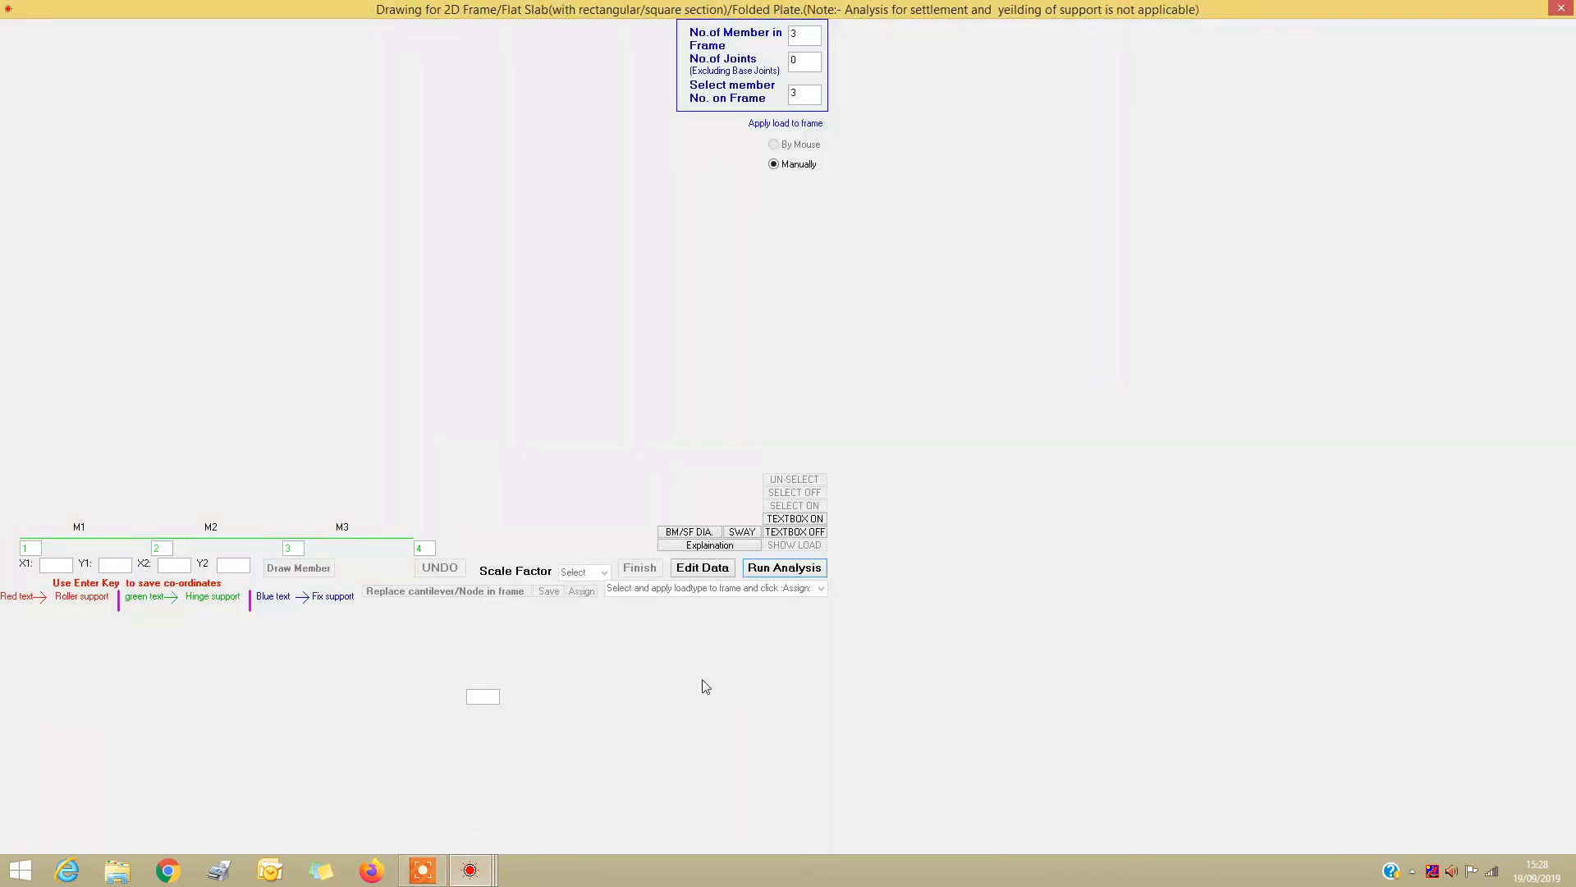
click(776, 572)
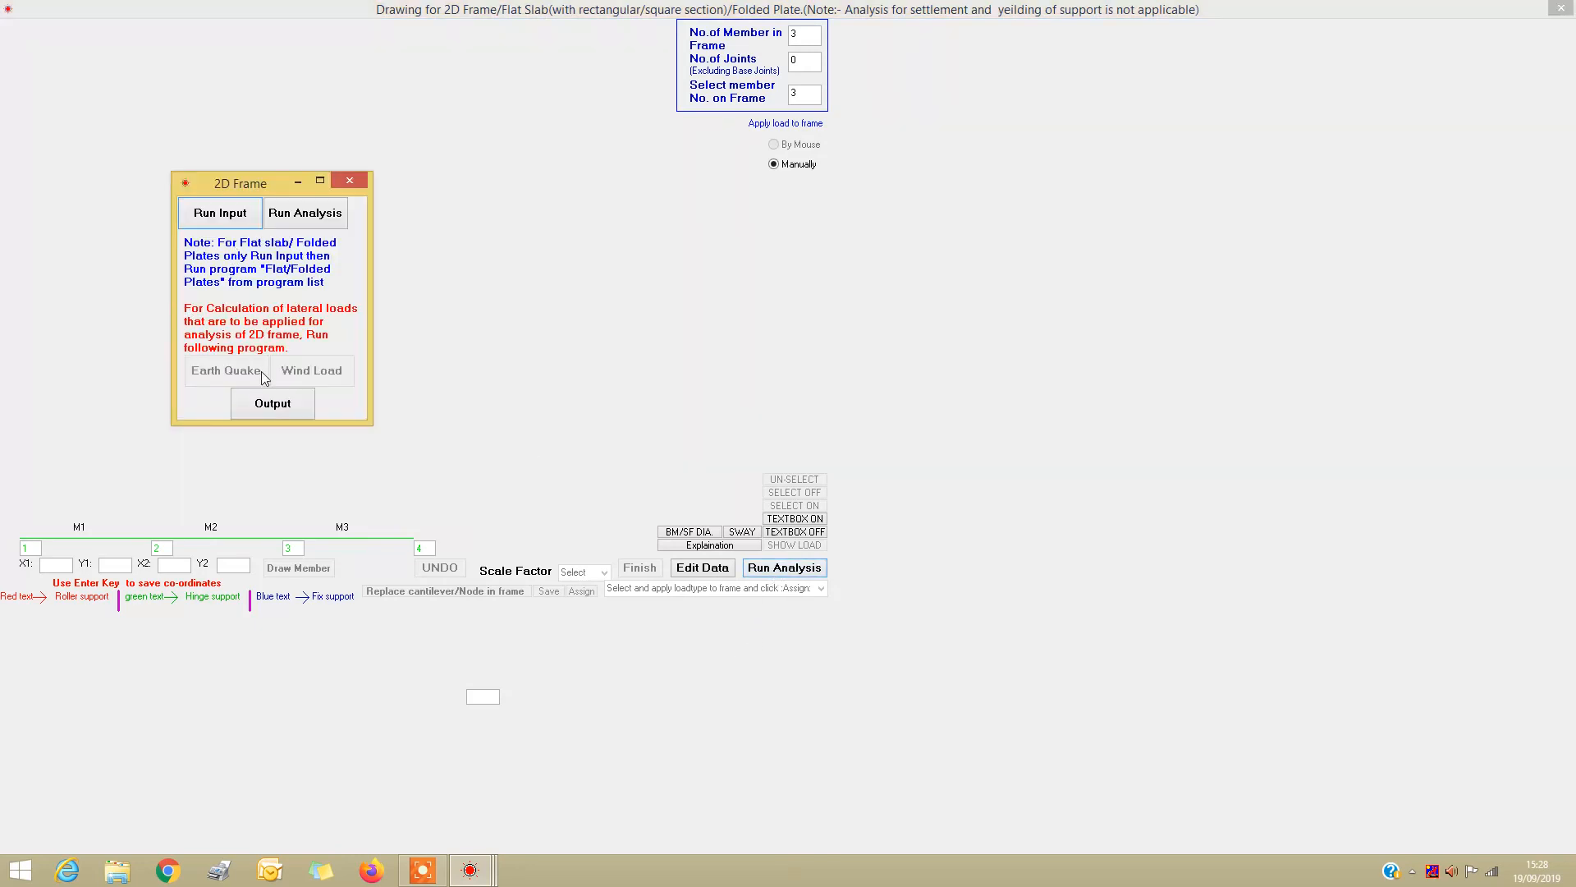
click(272, 403)
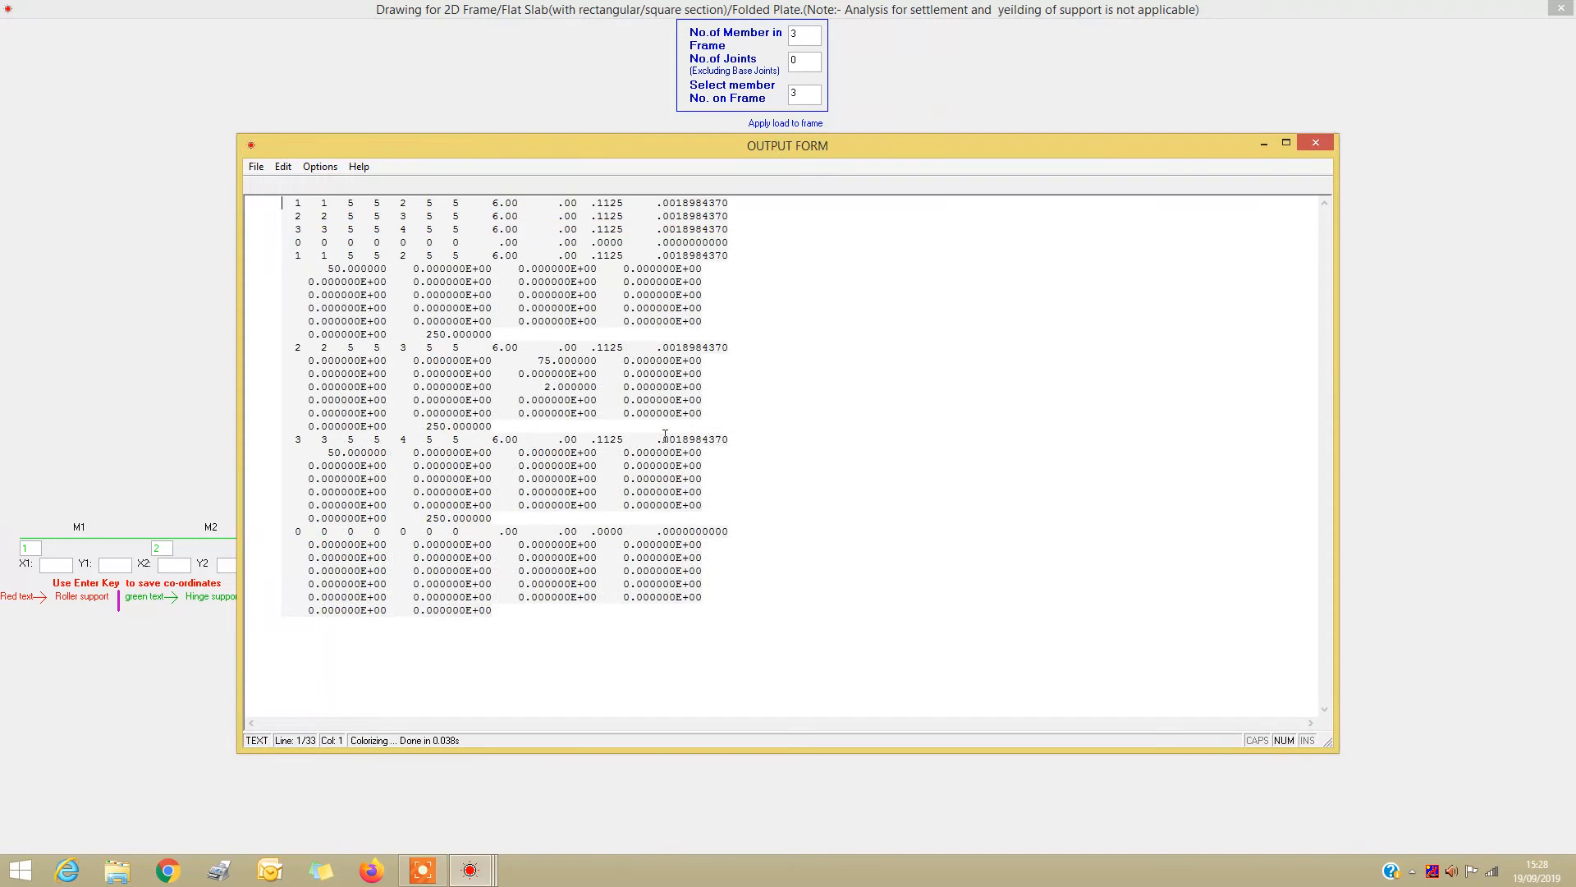
click(1316, 144)
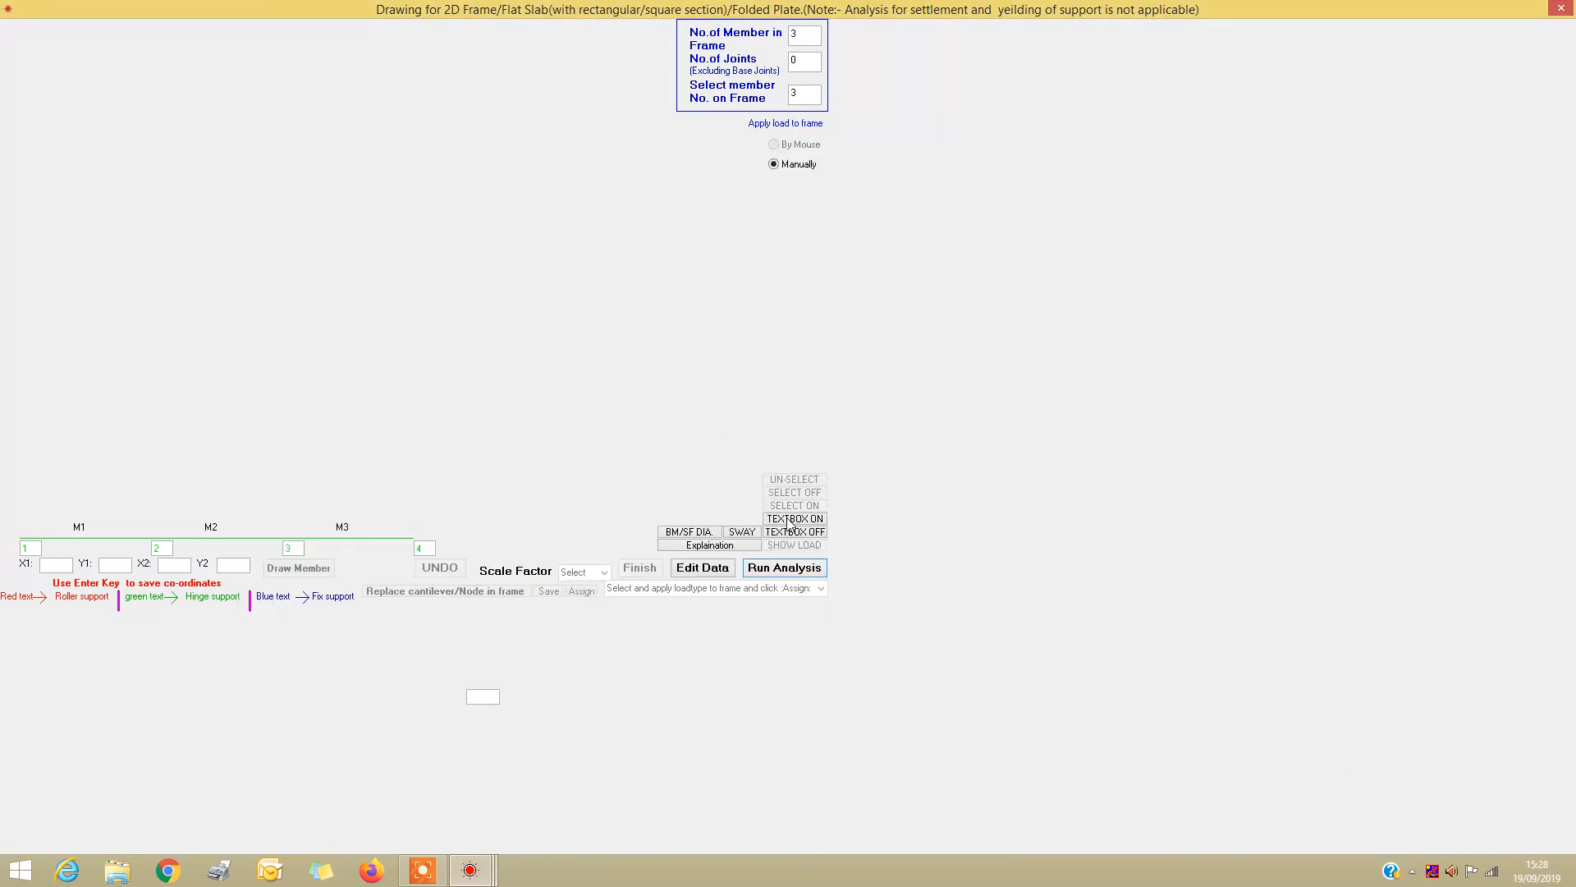
Run the analysis with a modulus of elasticity of 2e8 and individual-case load factors of 1 for both vertical and lateral loads.
click(792, 568)
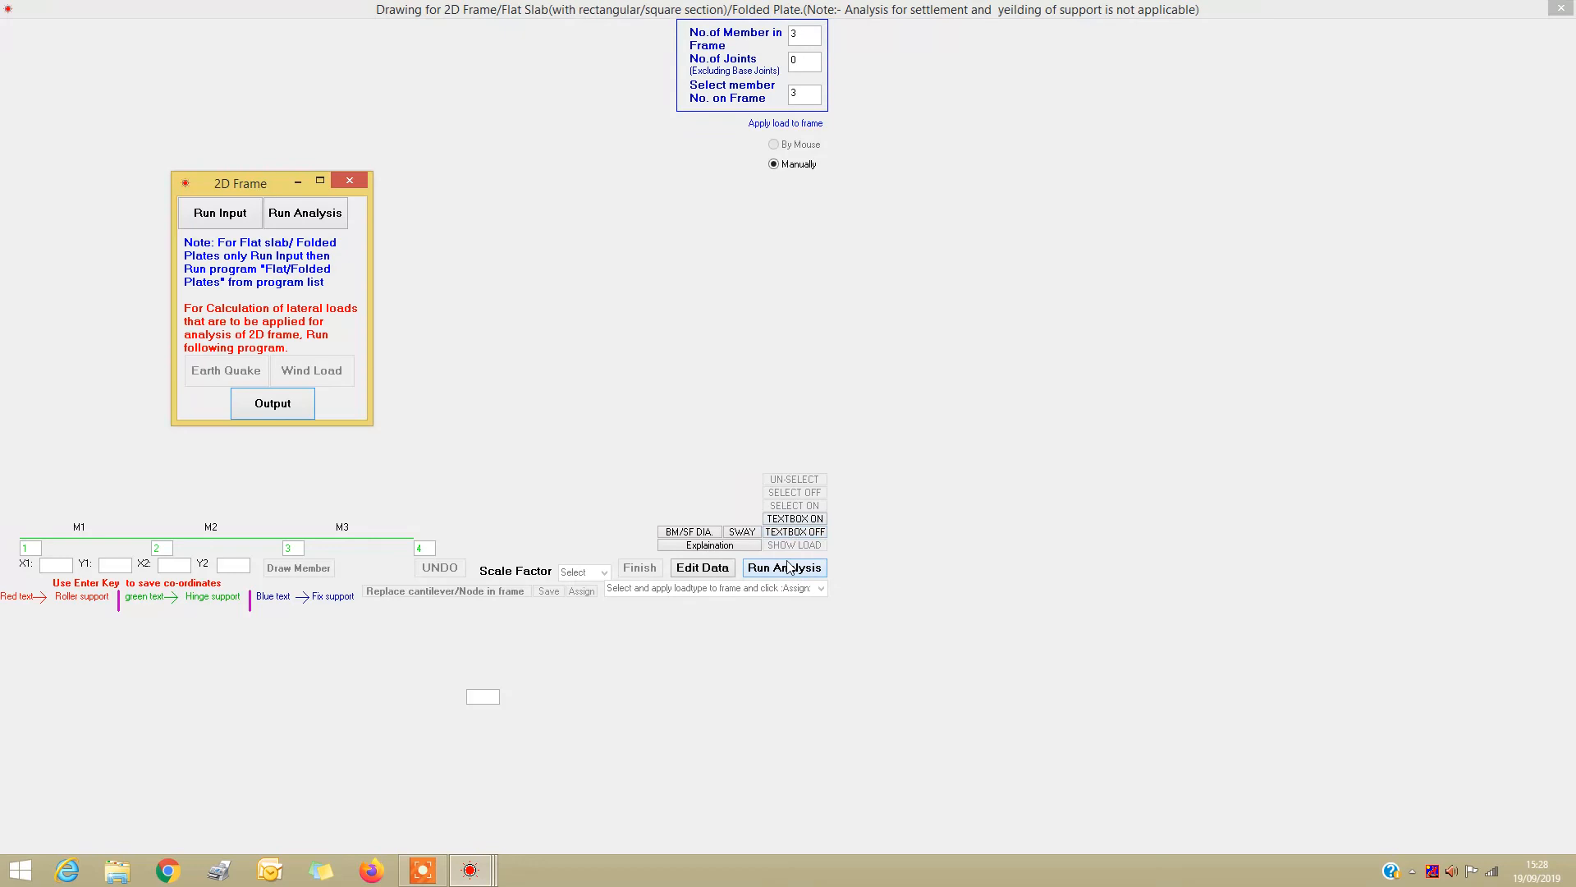
click(298, 215)
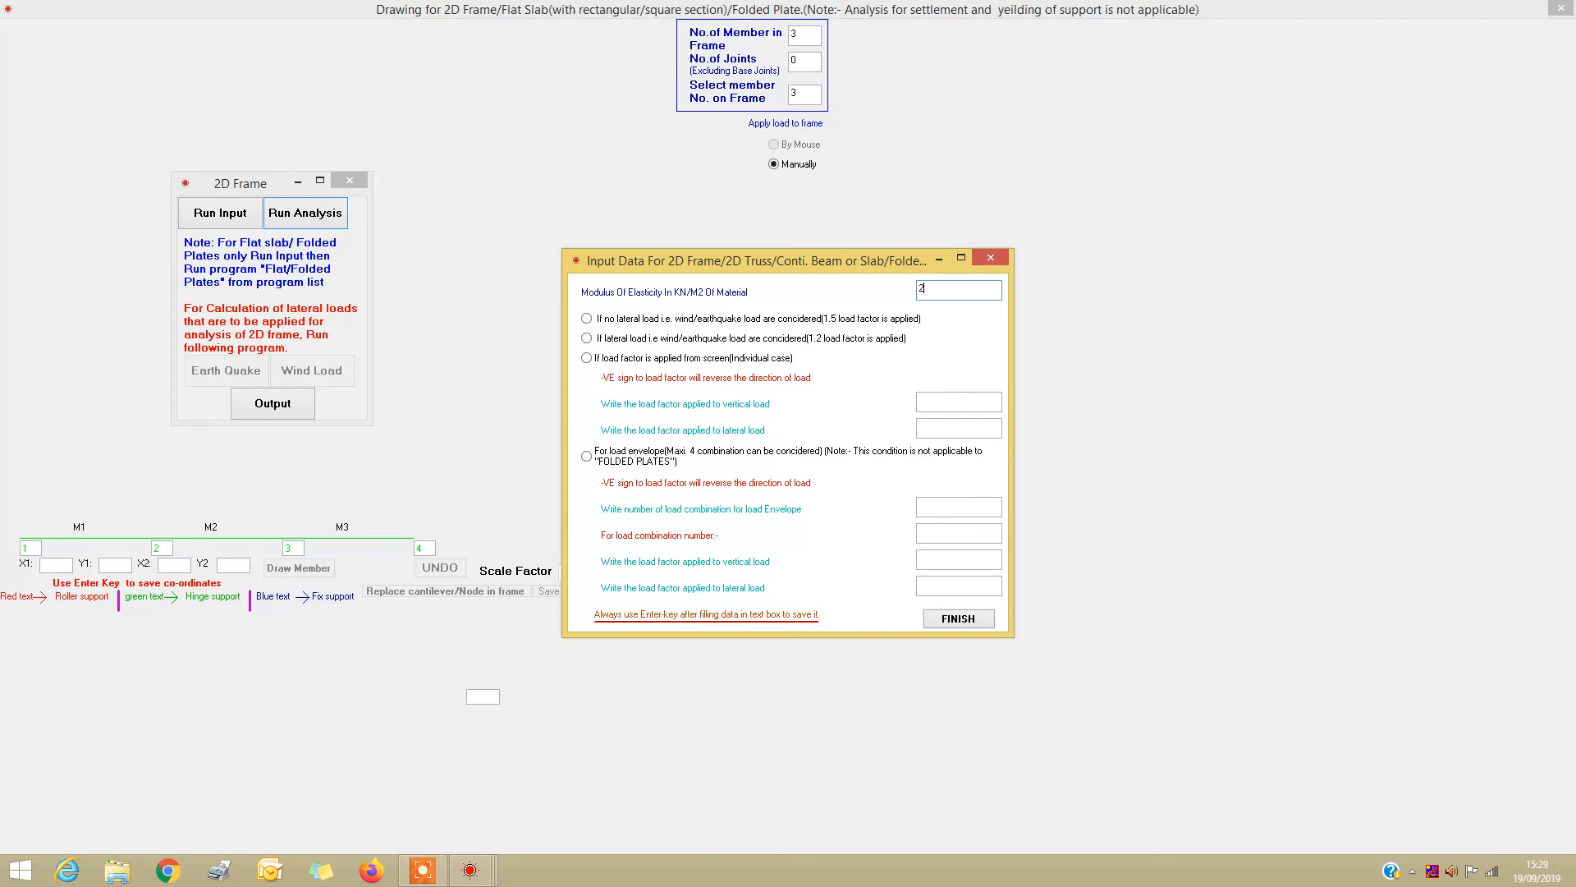
text(e8)
click(587, 358)
text(1)
key(Return)
text(1)
key(Return)
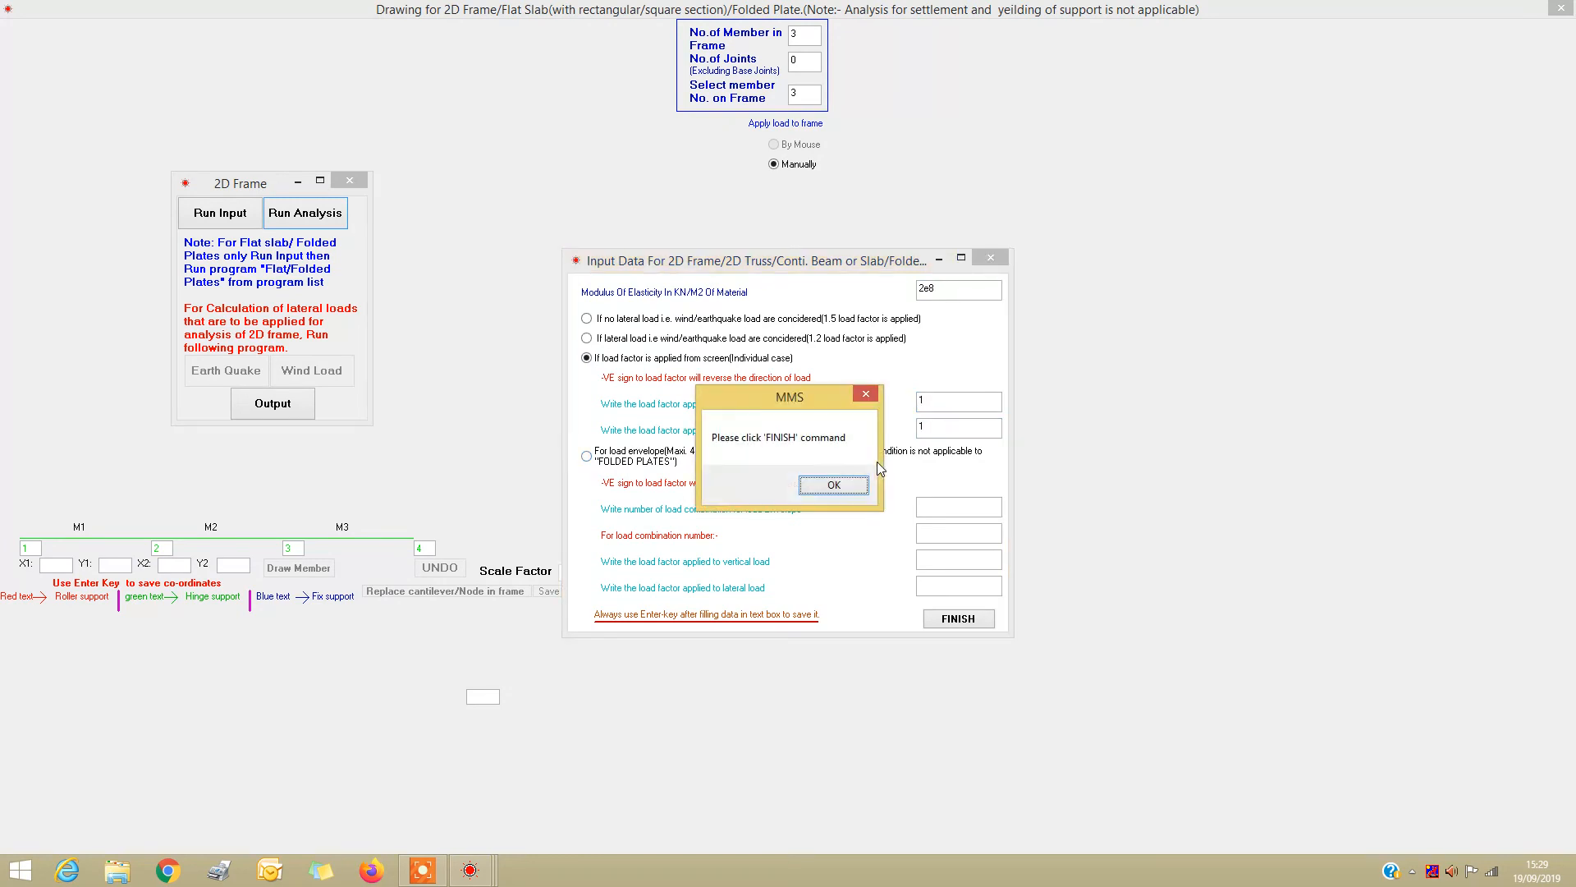
click(831, 487)
click(958, 623)
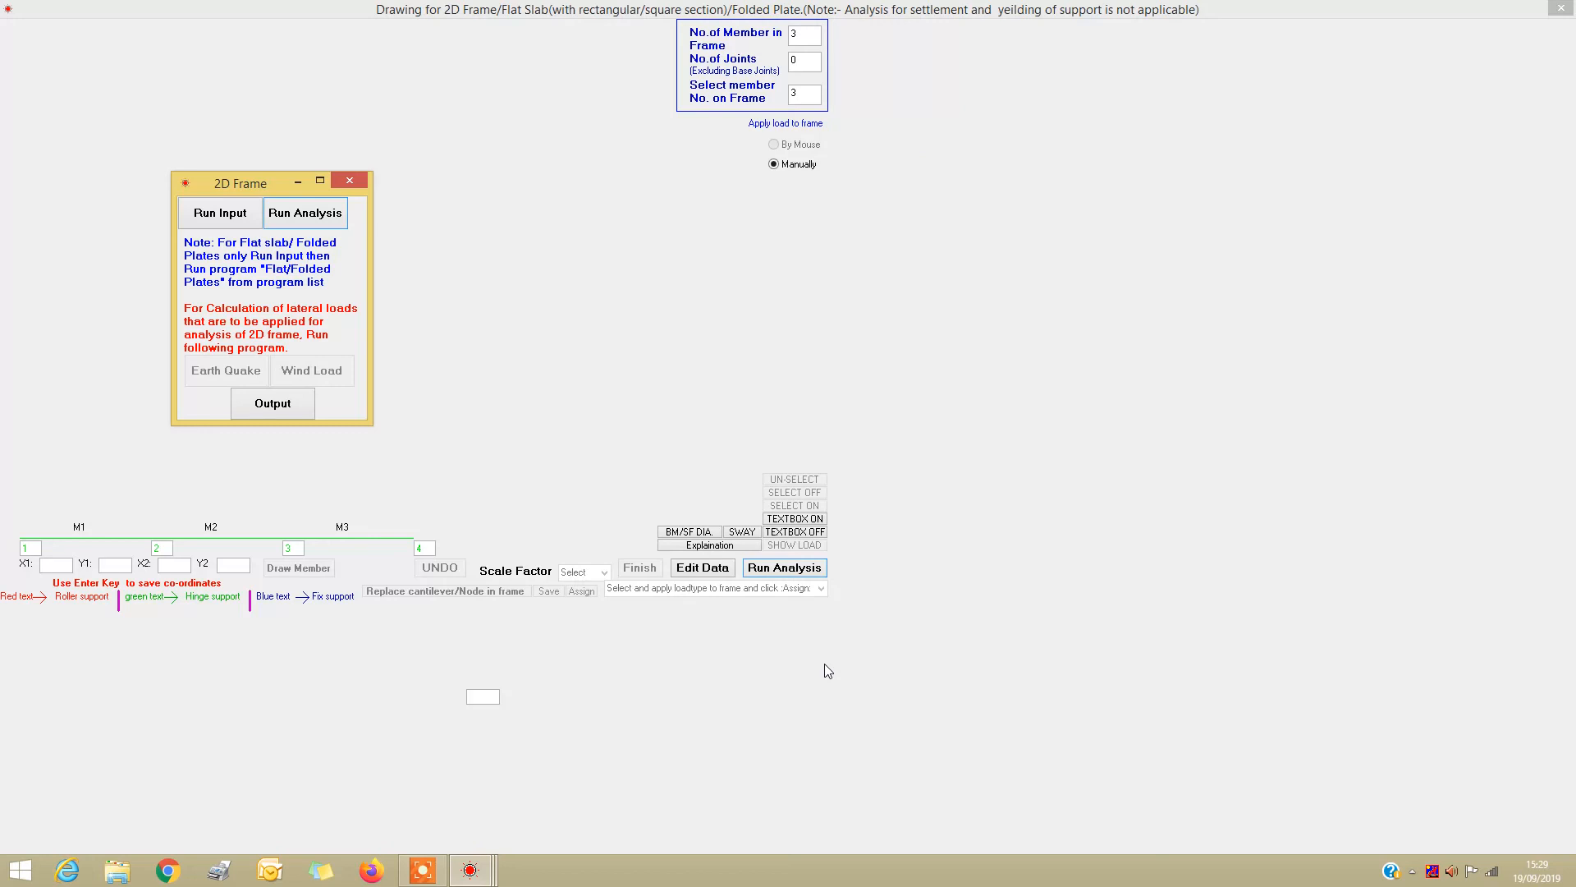
Review the member moments and axial forces in the analysis output, and close the 2D Frame run window.
click(281, 404)
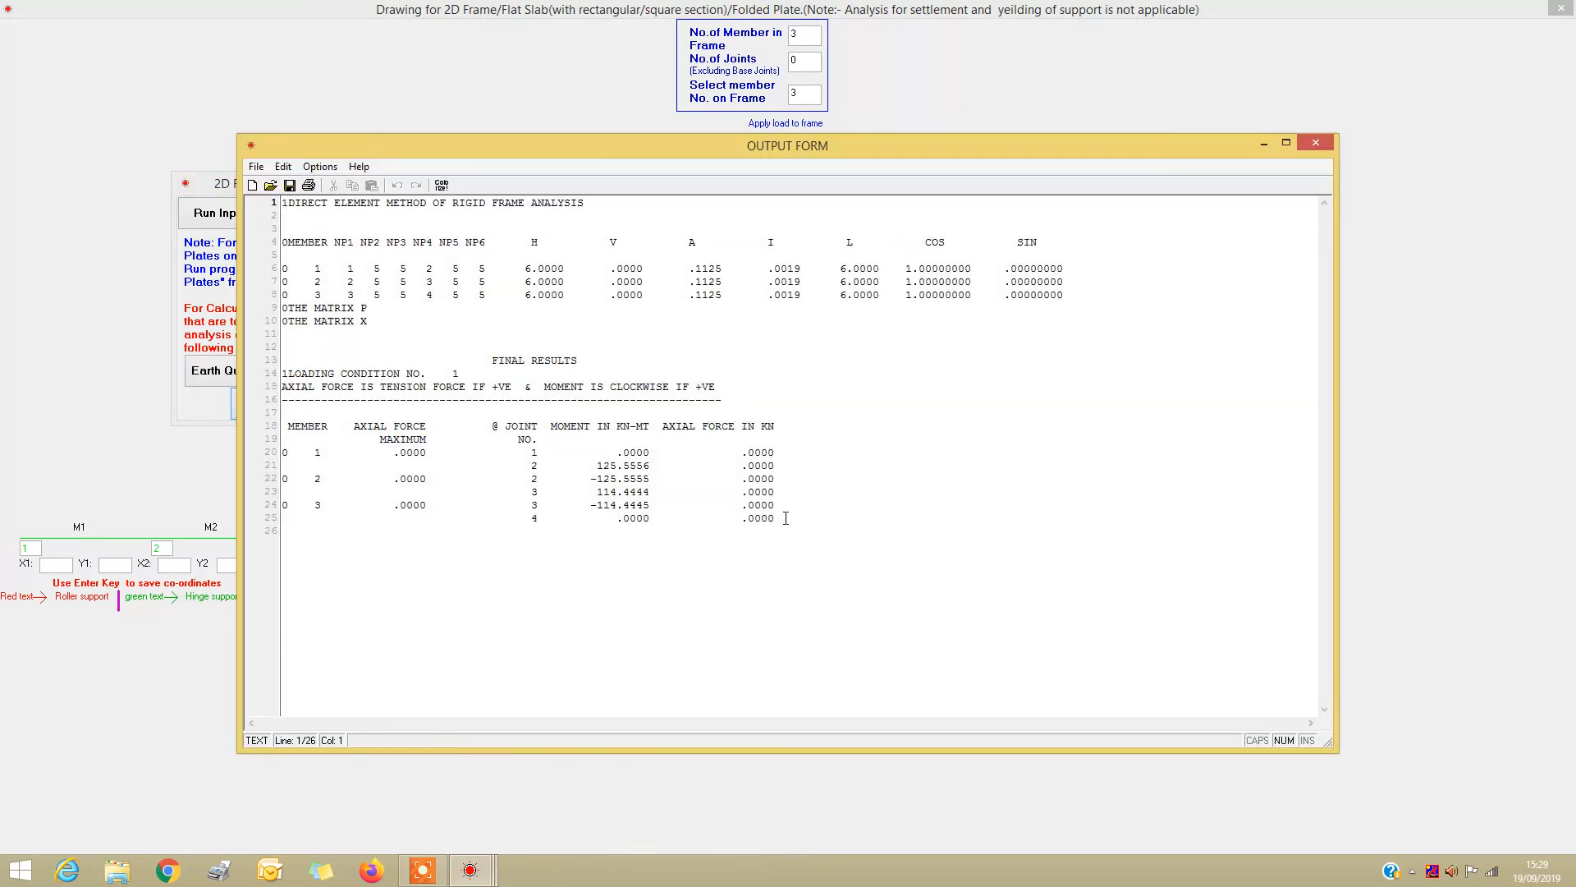
click(1315, 144)
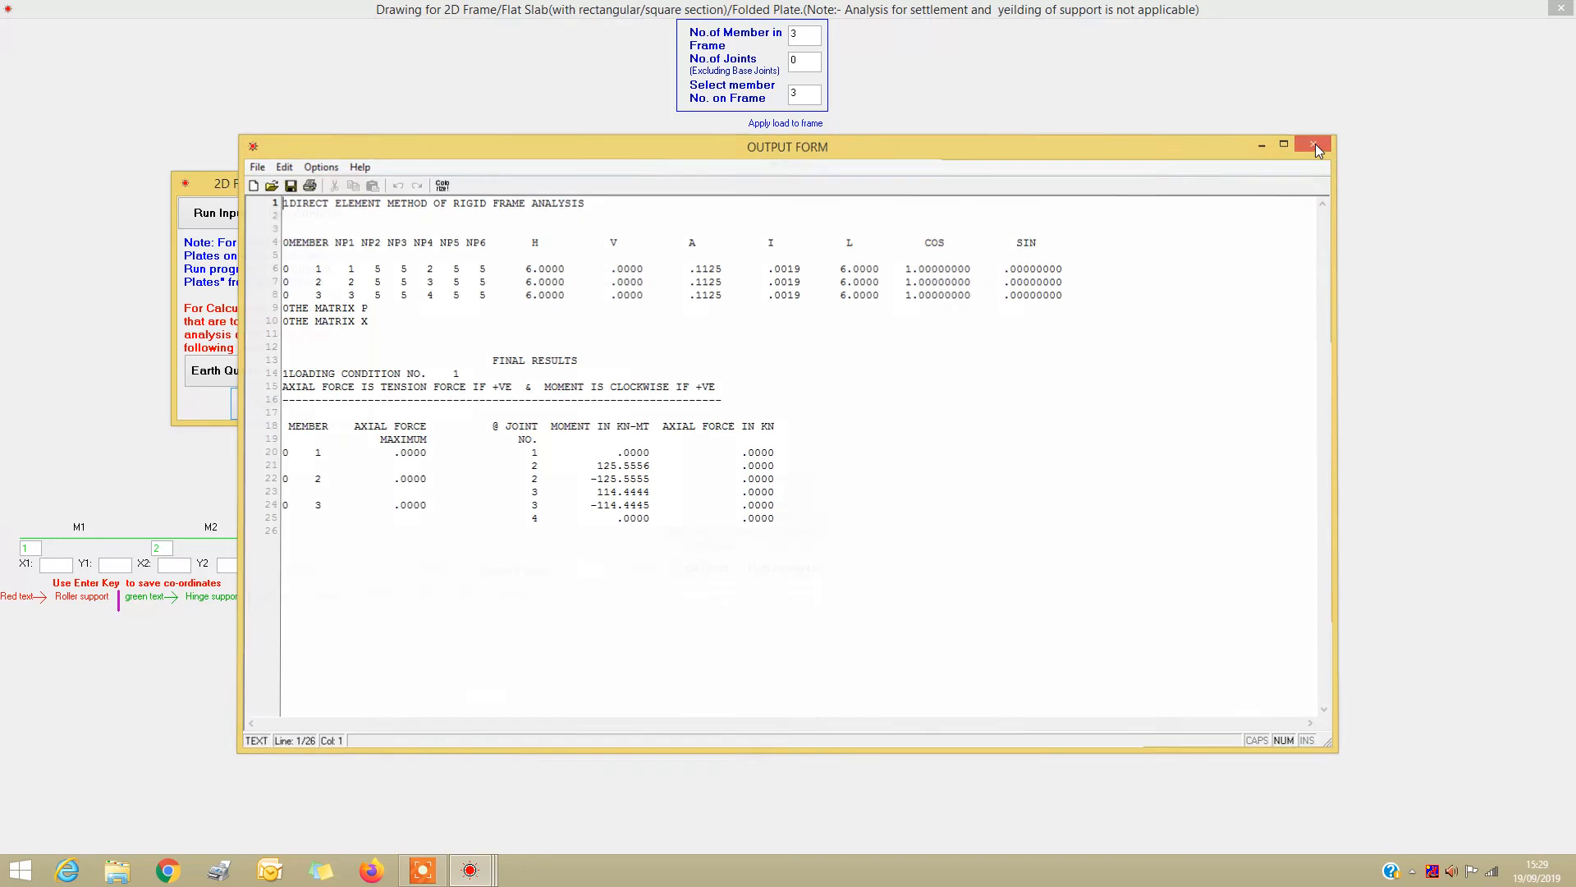
click(352, 182)
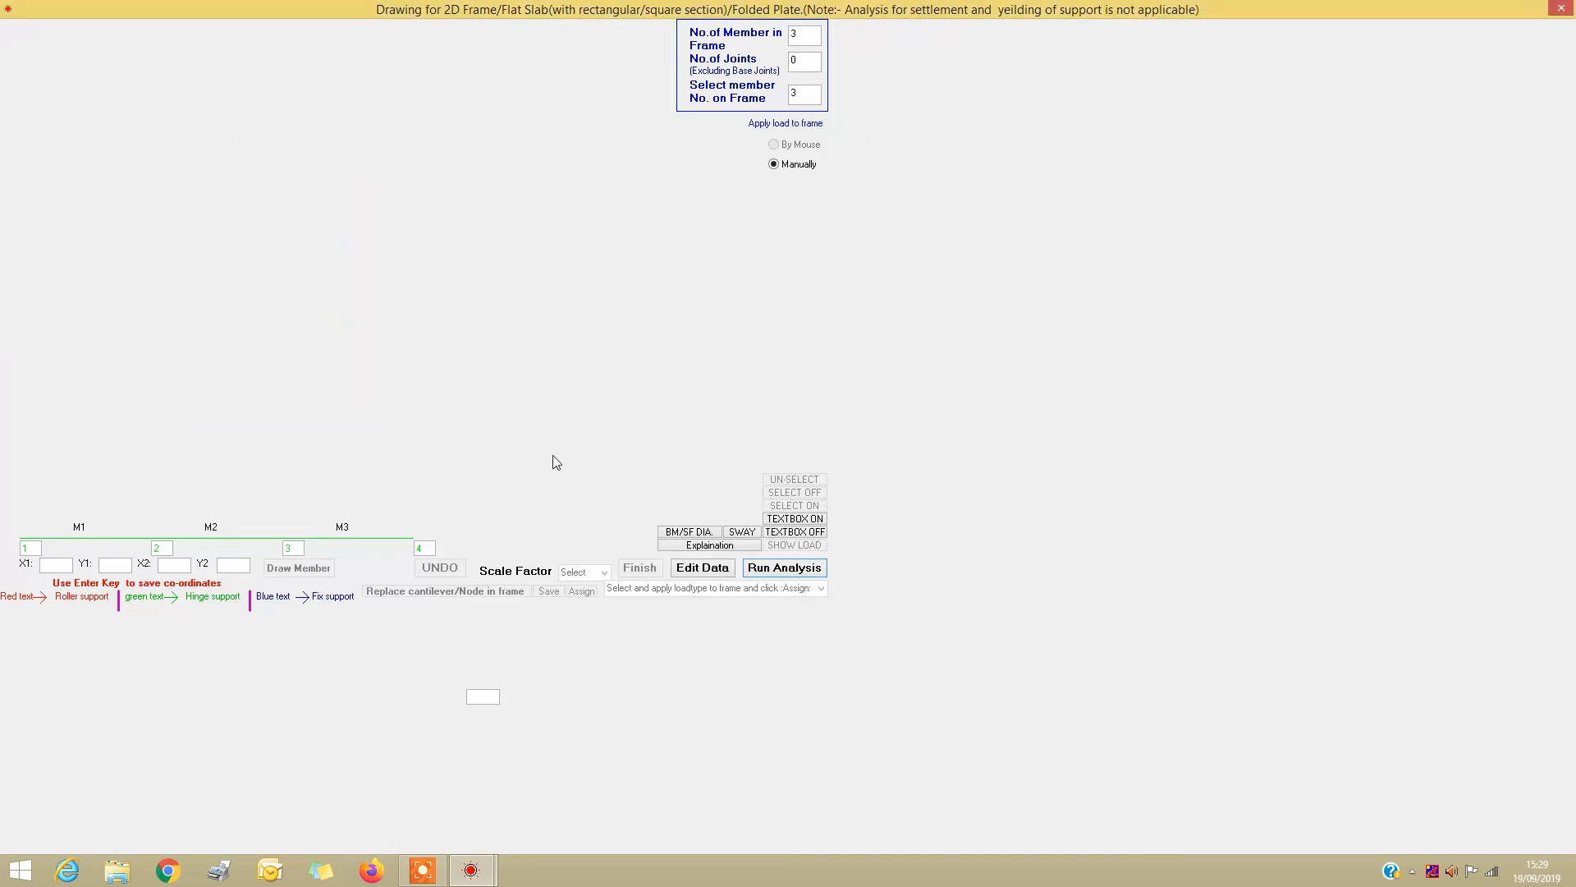
View the bending moment and shear force diagrams of the whole beam in the sway view, and exit that view.
click(743, 532)
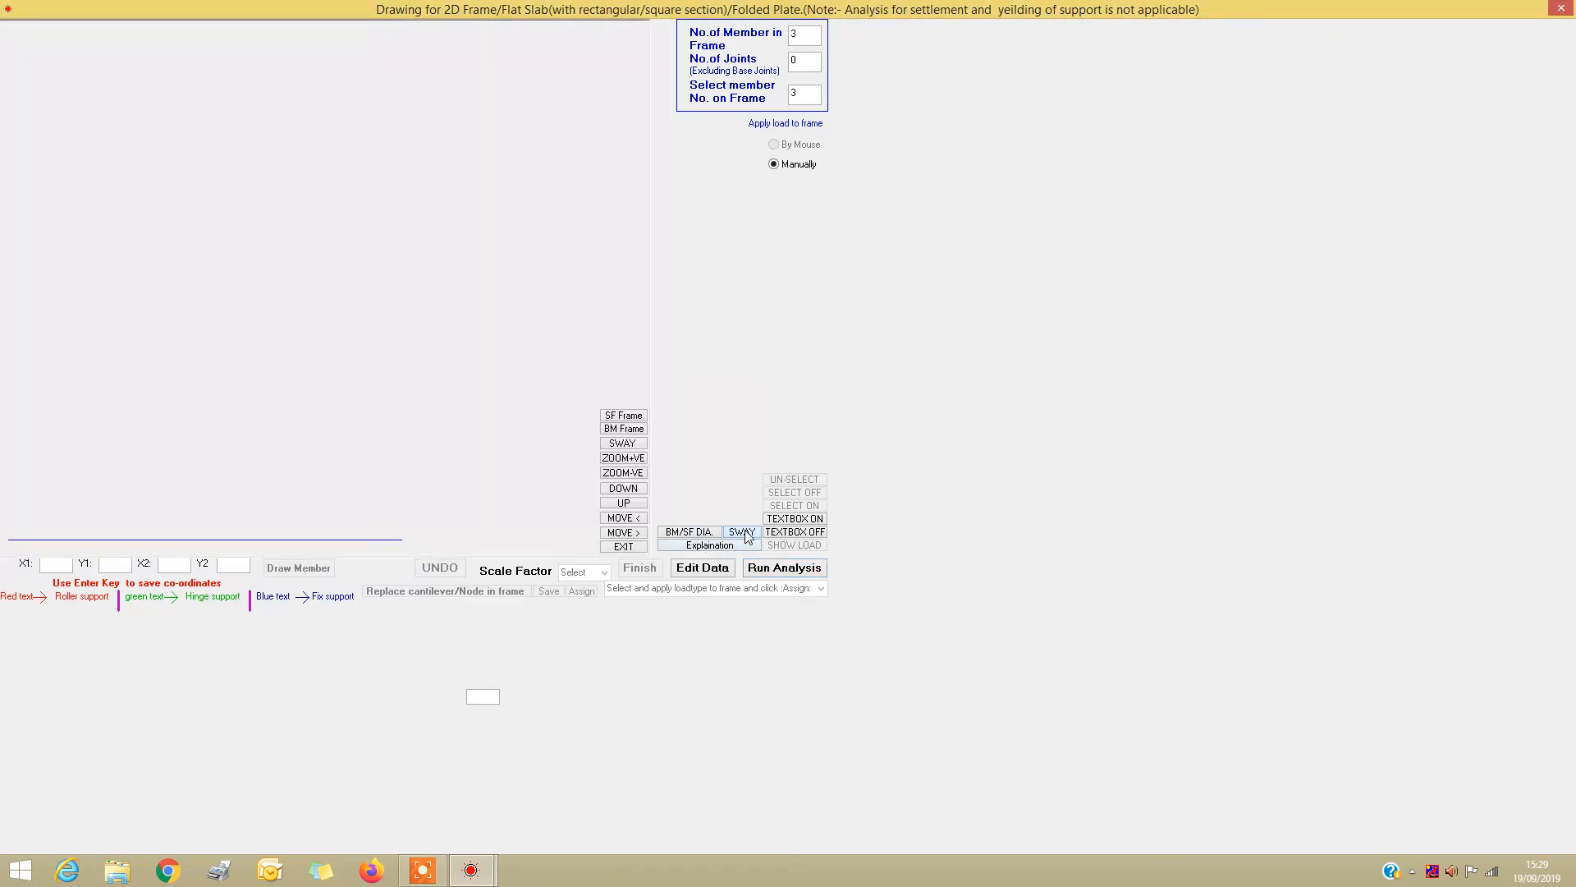
click(625, 504)
click(625, 503)
click(625, 503)
click(624, 504)
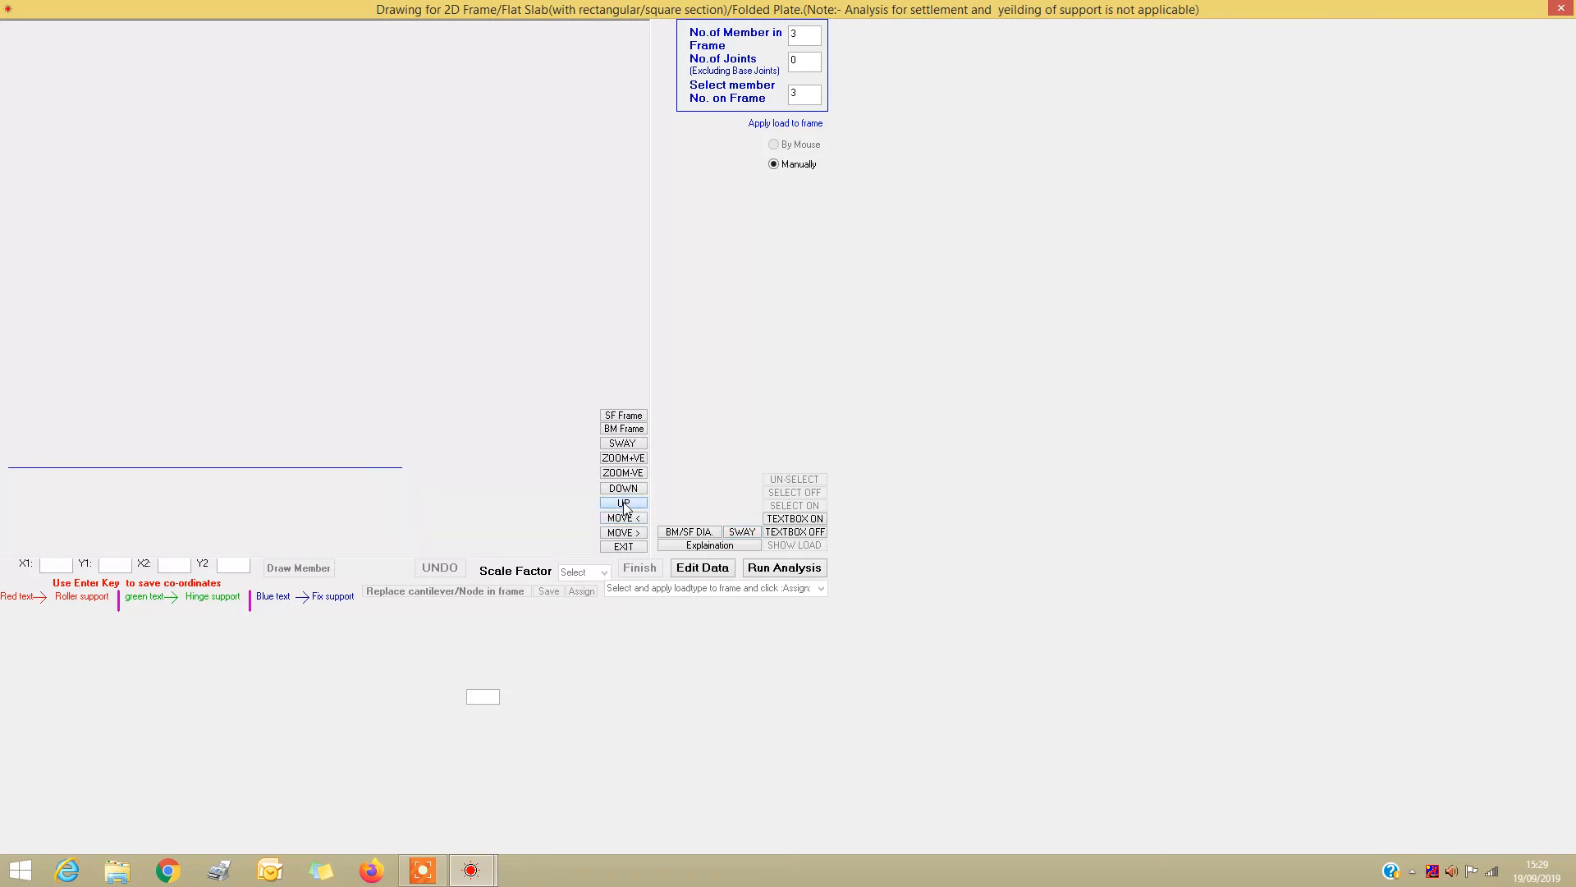
click(625, 504)
click(625, 503)
click(625, 504)
click(625, 504)
click(624, 504)
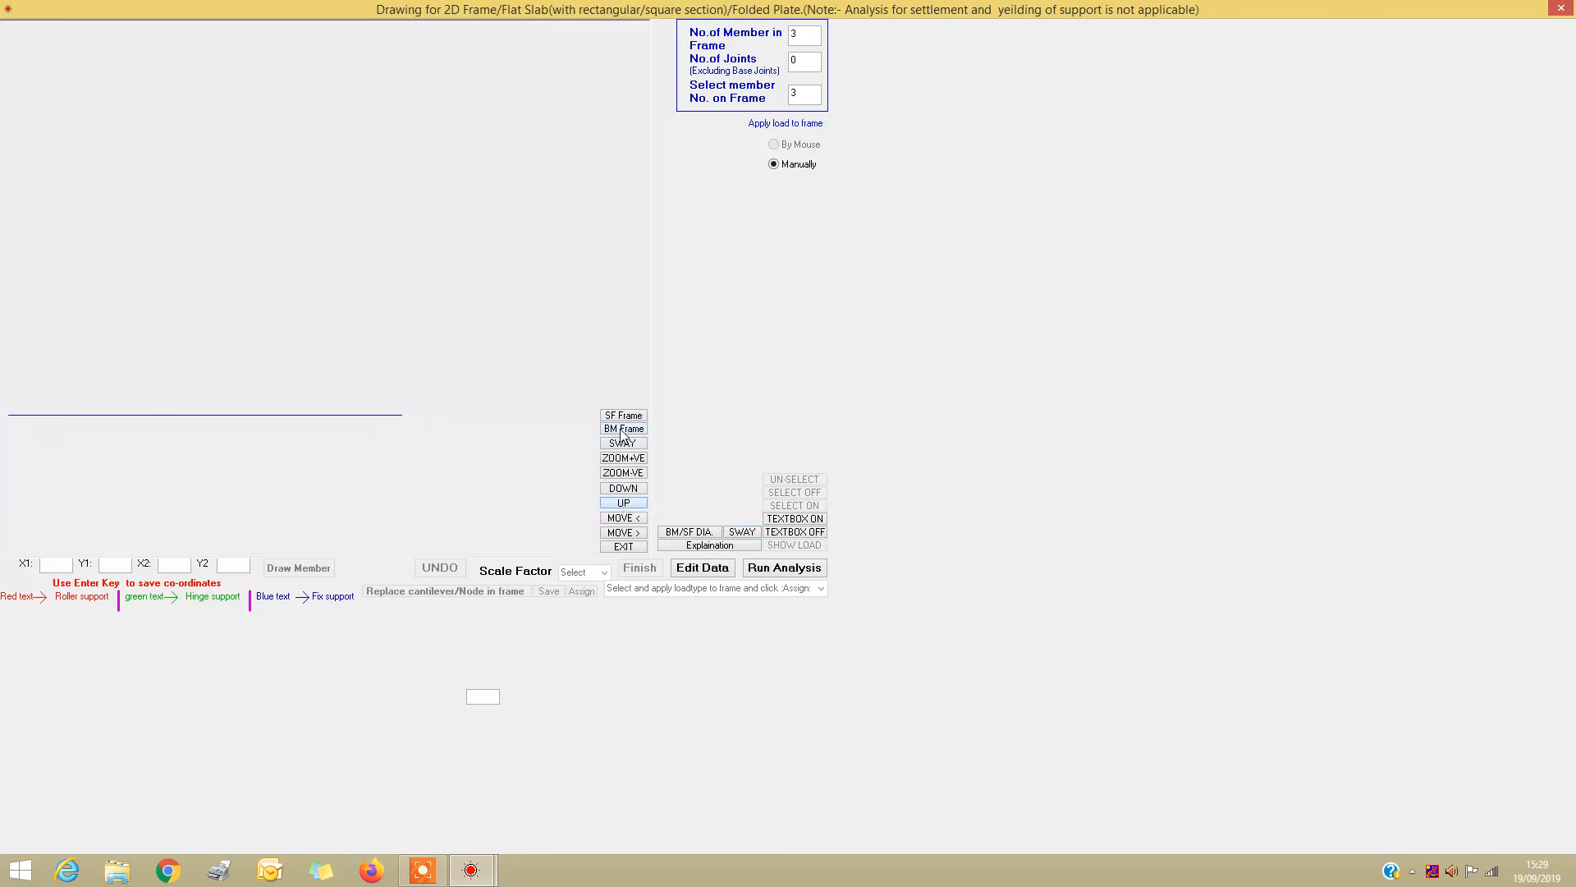
click(622, 430)
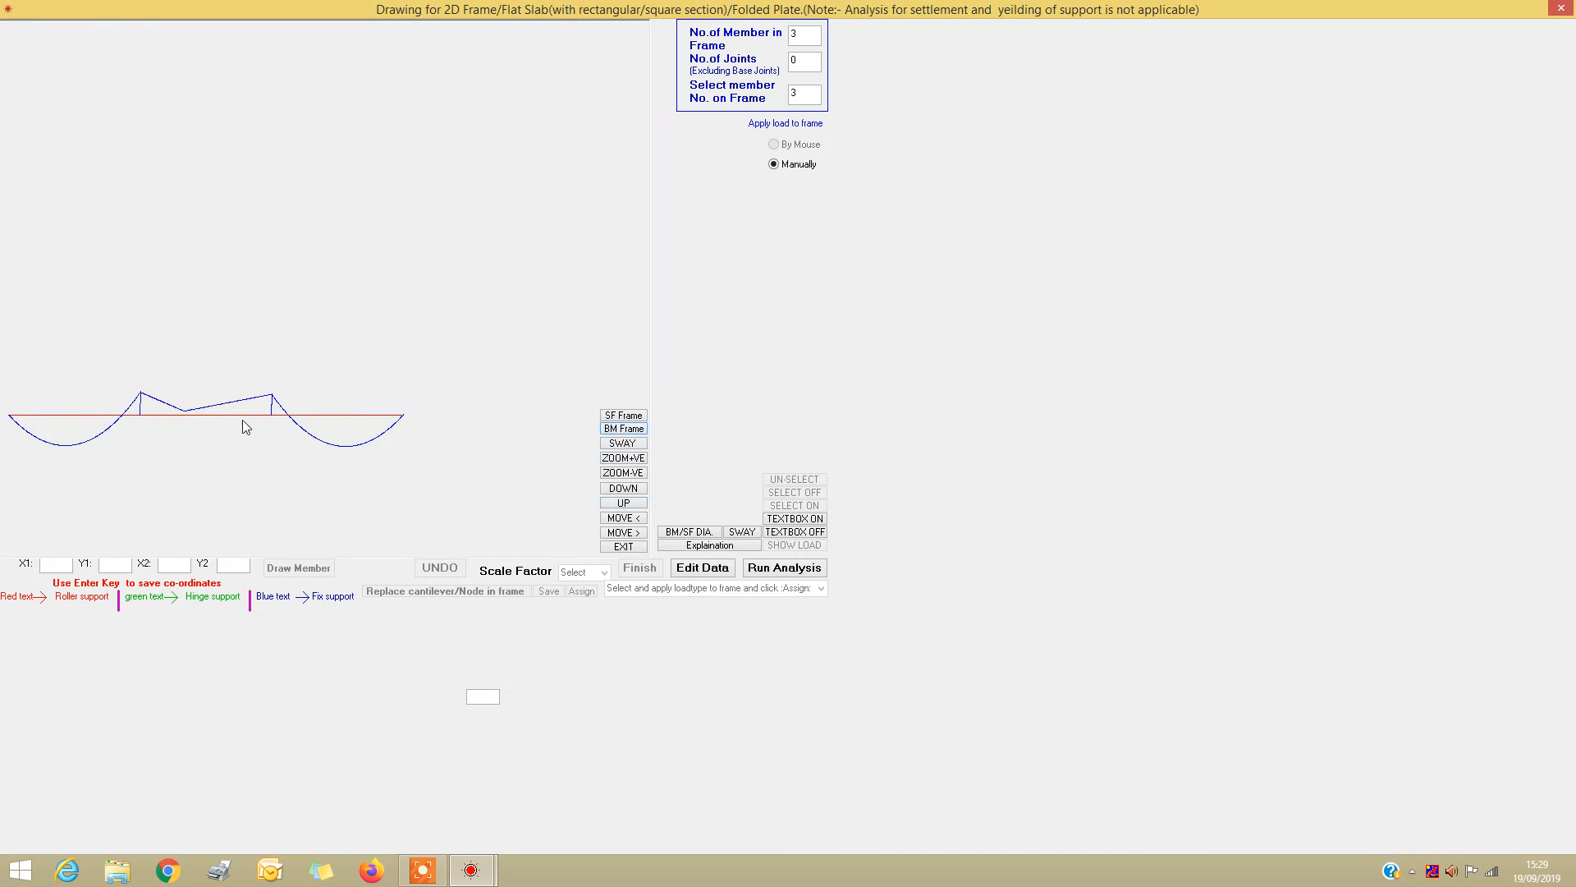
click(624, 417)
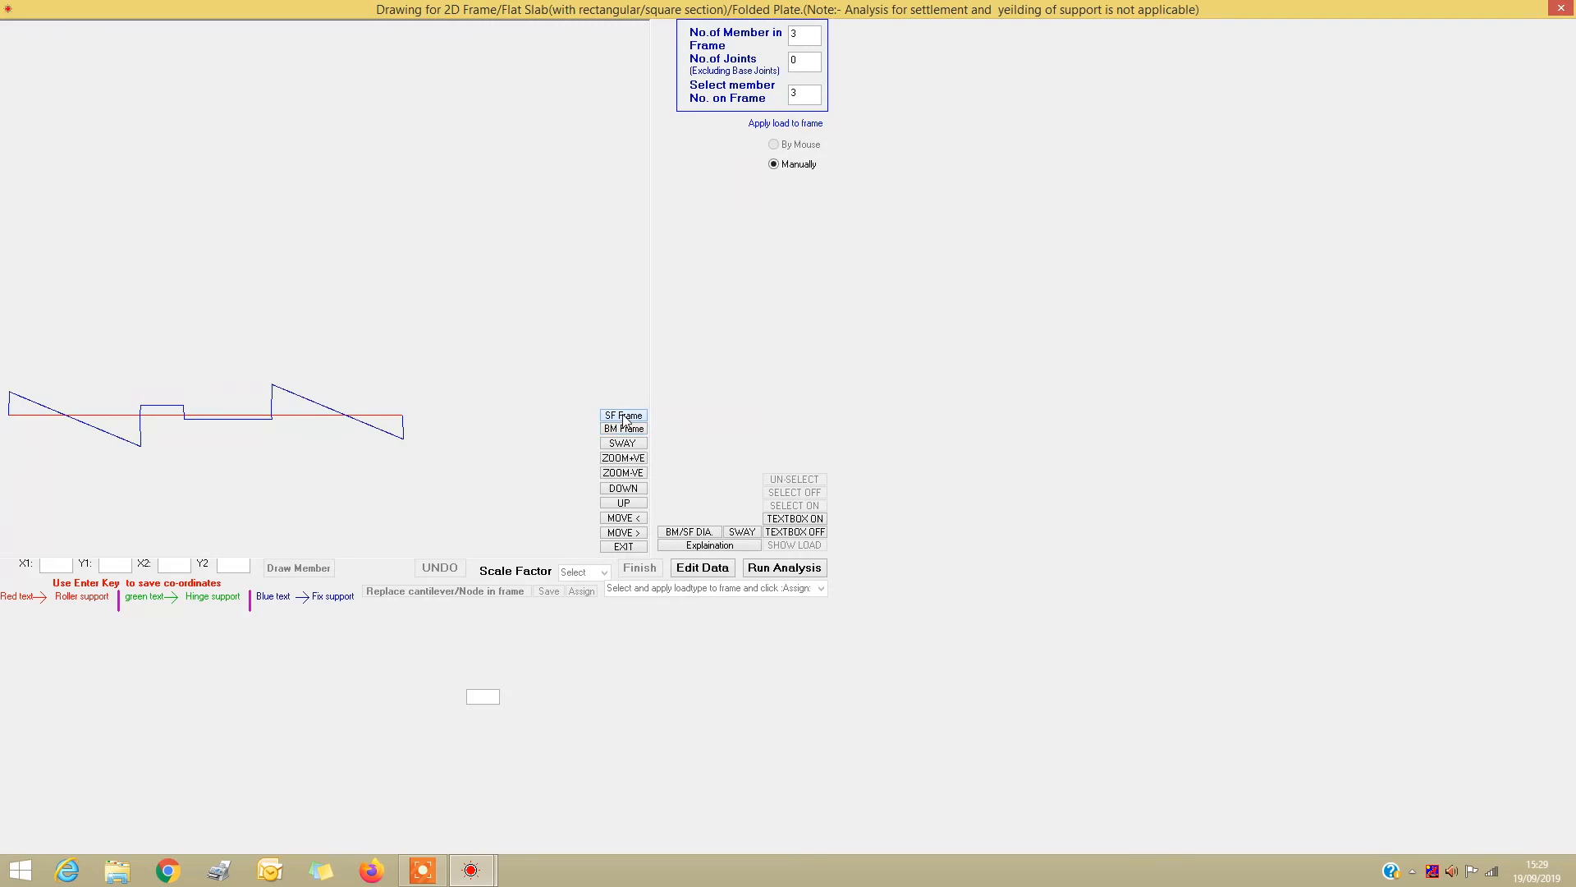
click(617, 545)
Display the shear force diagram and the bending moment diagram of member 2.
click(679, 532)
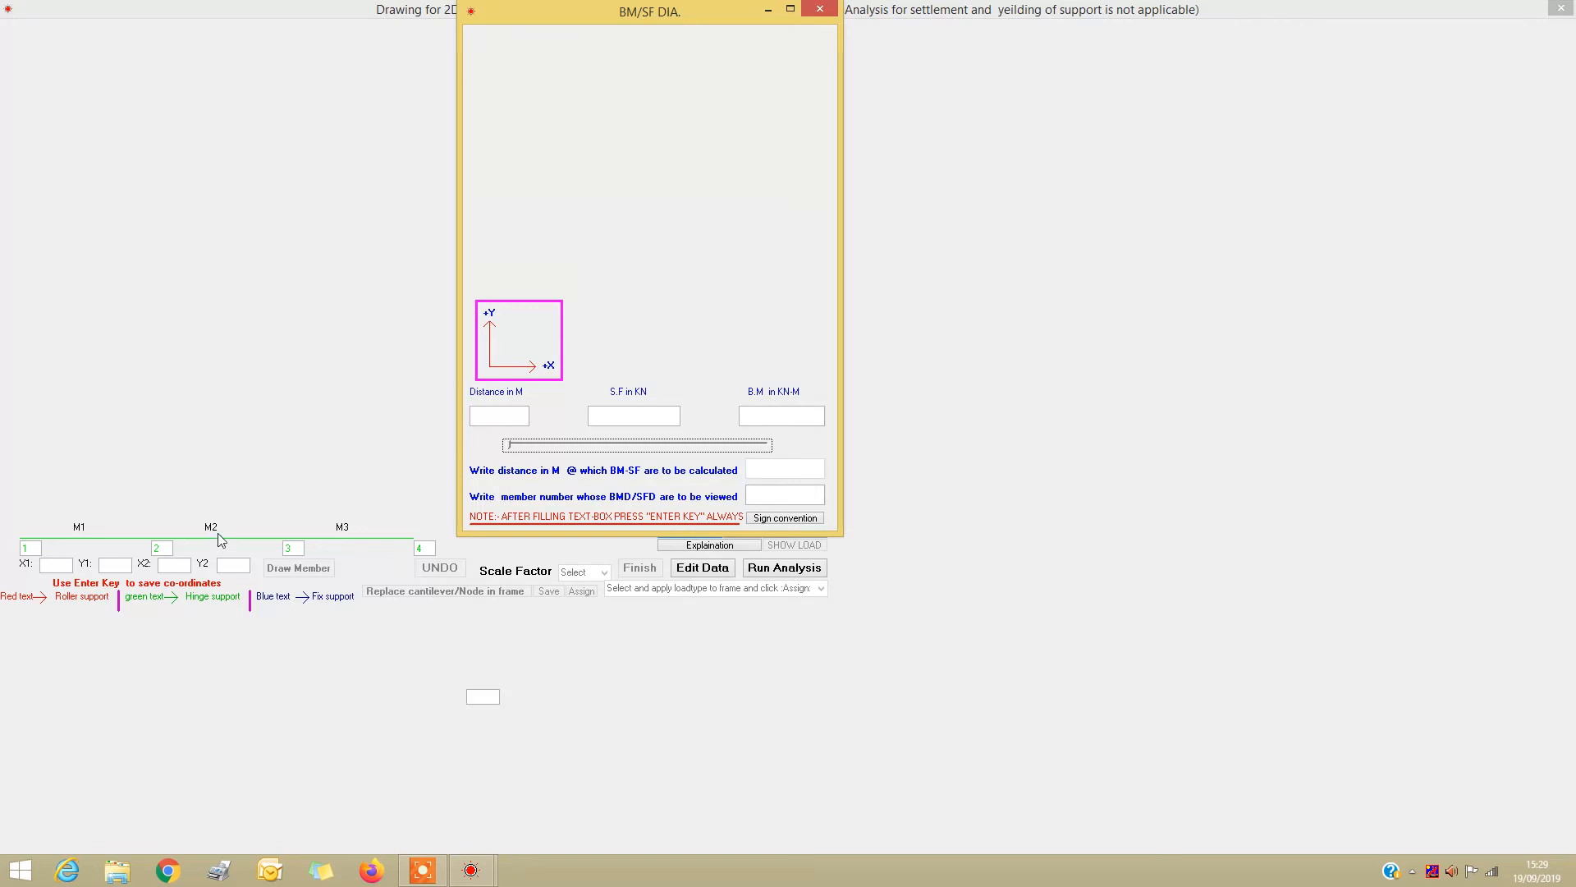
click(754, 495)
text(2)
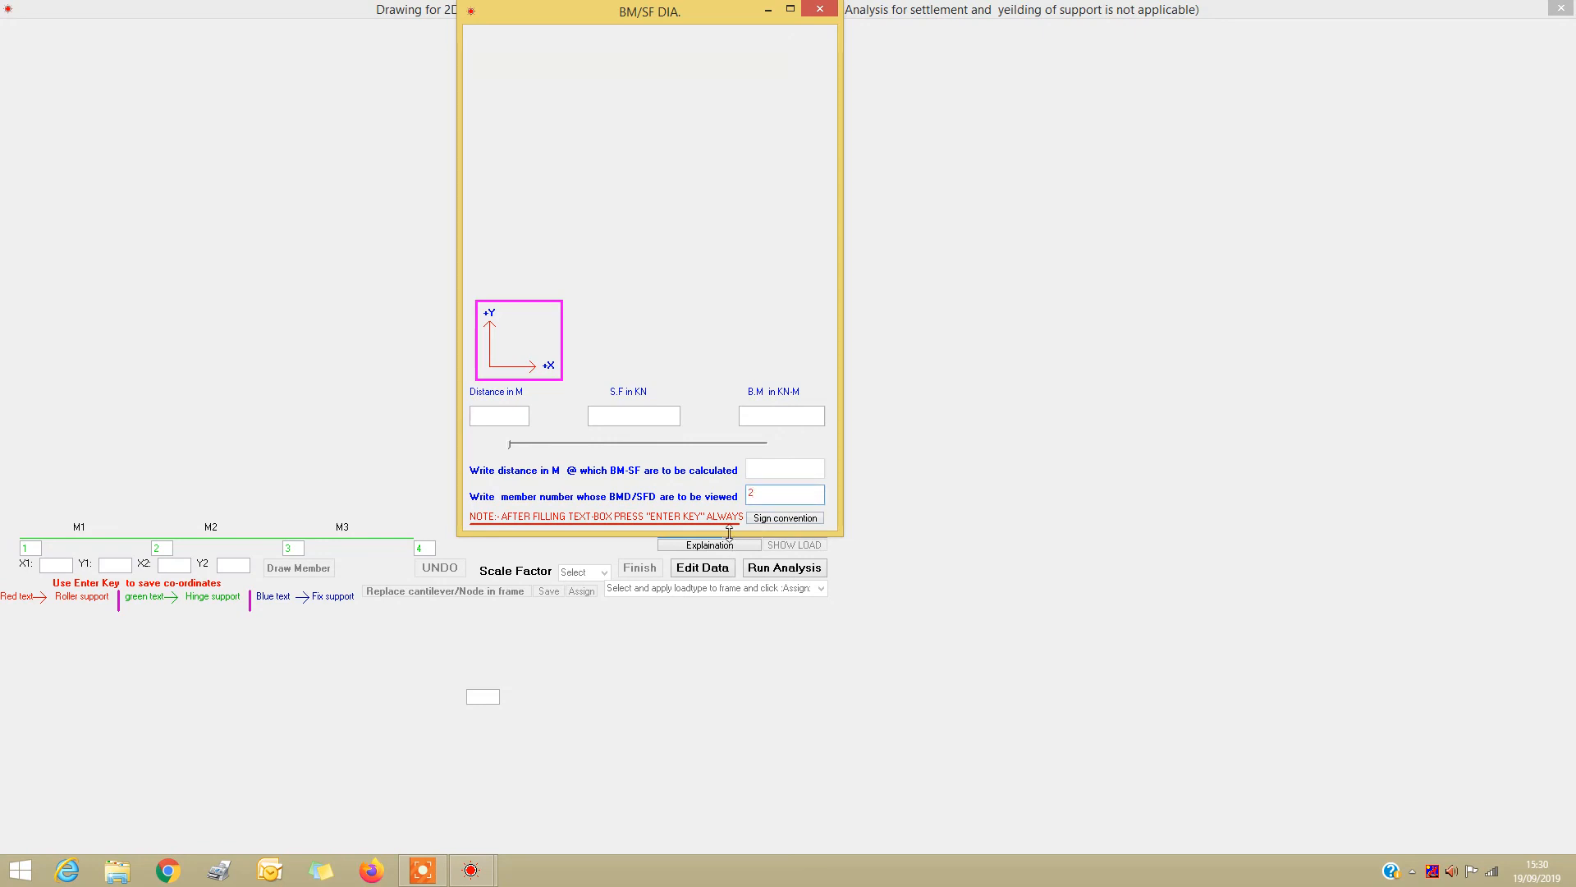
key(Return)
click(622, 373)
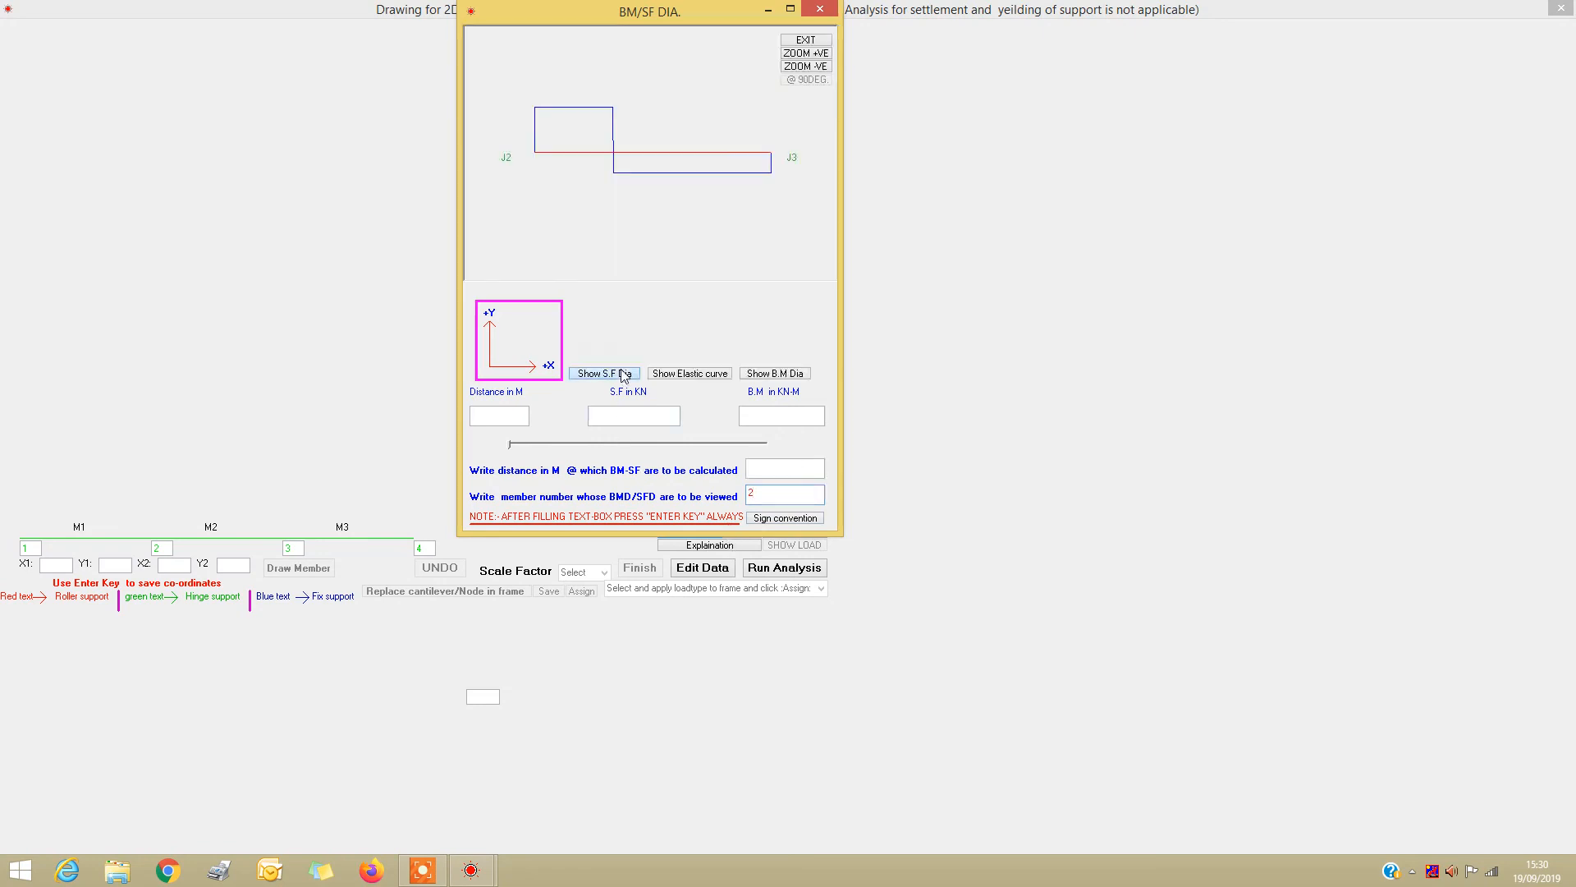
click(774, 377)
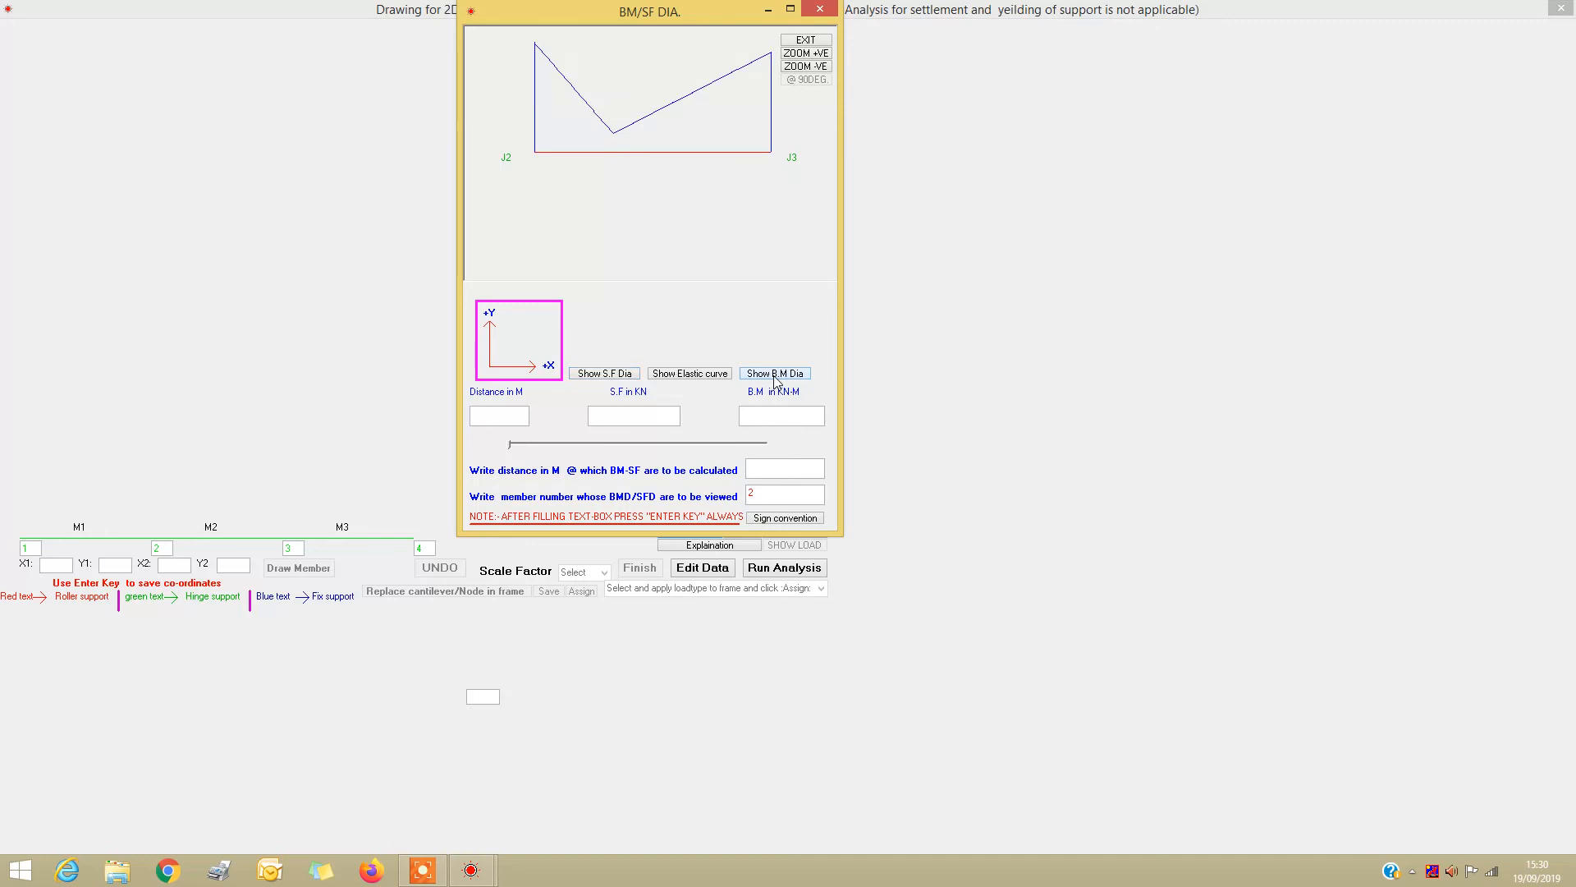
Calculate member 2's shear force and bending moment at 3 m, and read them with the distance slider at about 2.94 m.
click(767, 469)
text(3)
key(Return)
drag(510, 444, 637, 451)
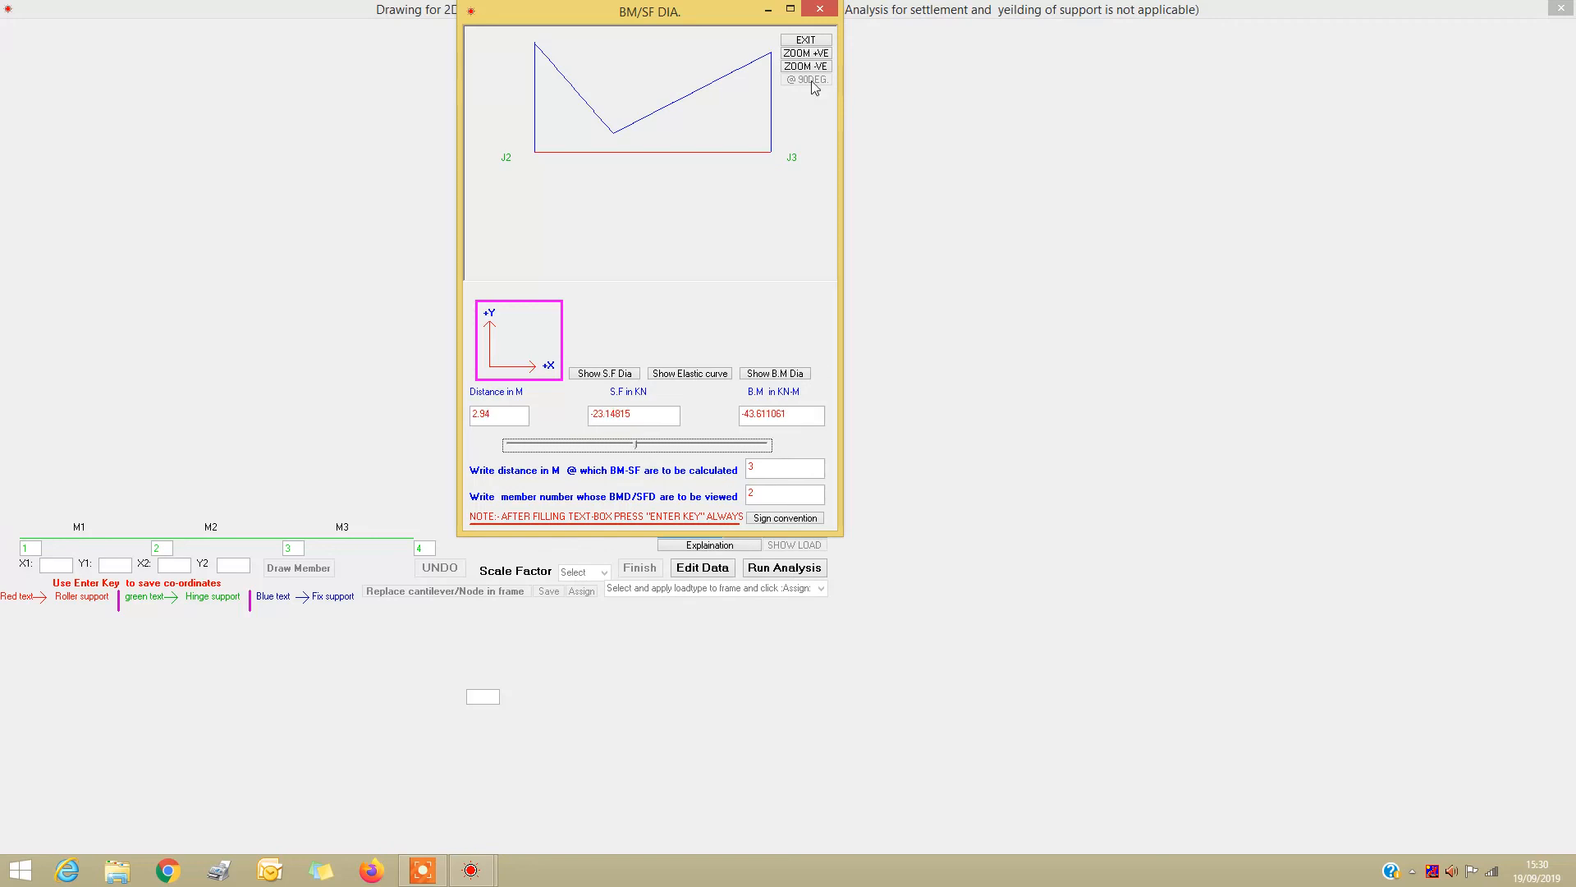
click(827, 10)
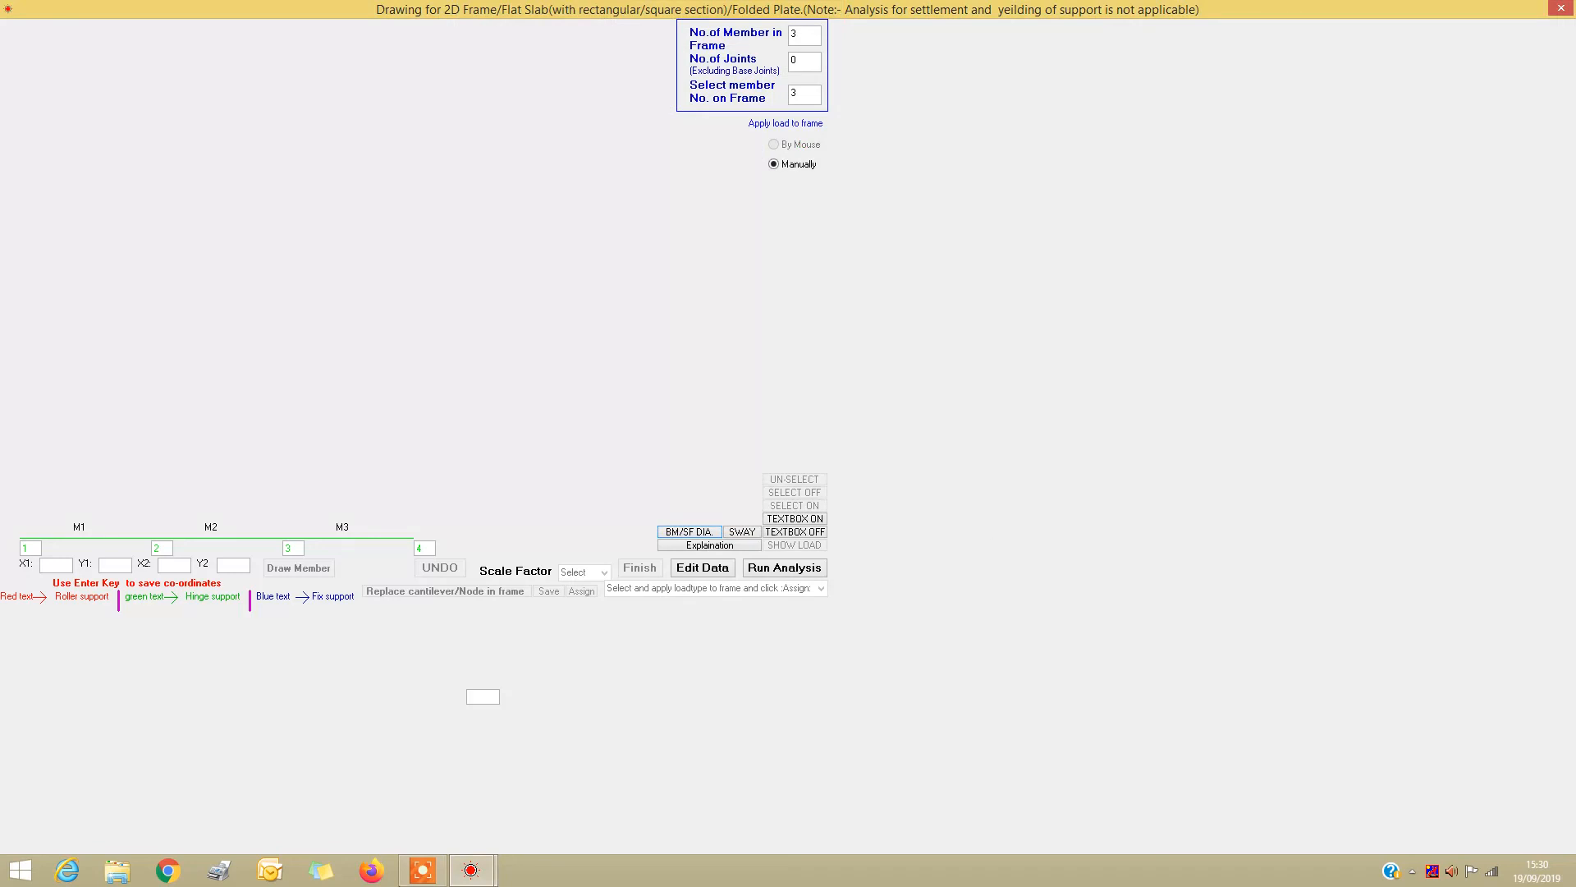
mouse_move(428, 865)
click(436, 835)
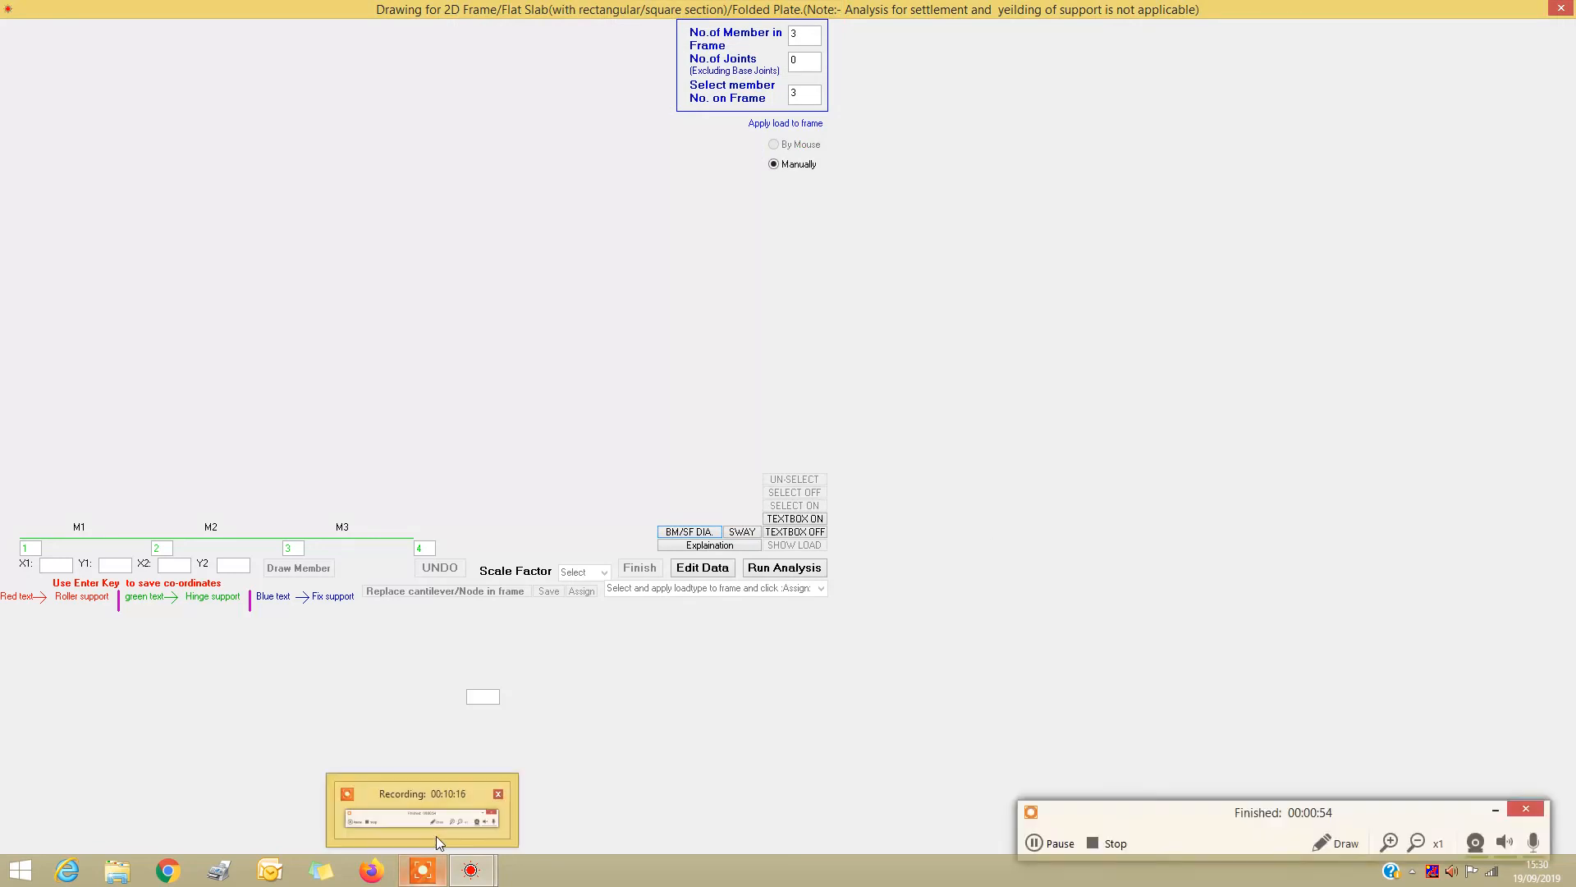